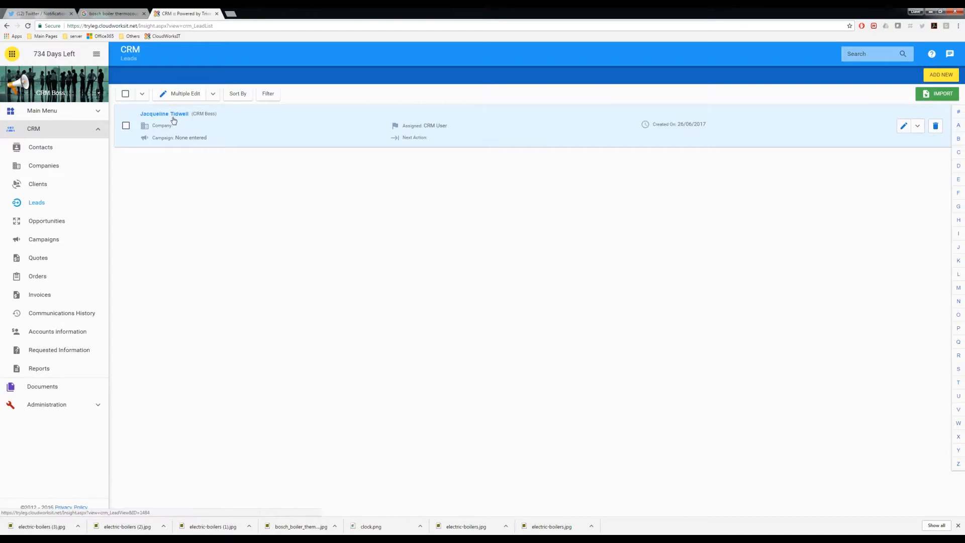
# Step: Open the lead's record and display its communication notes, including the 'Electrical Bosch Boiler' note
pyautogui.click(177, 116)
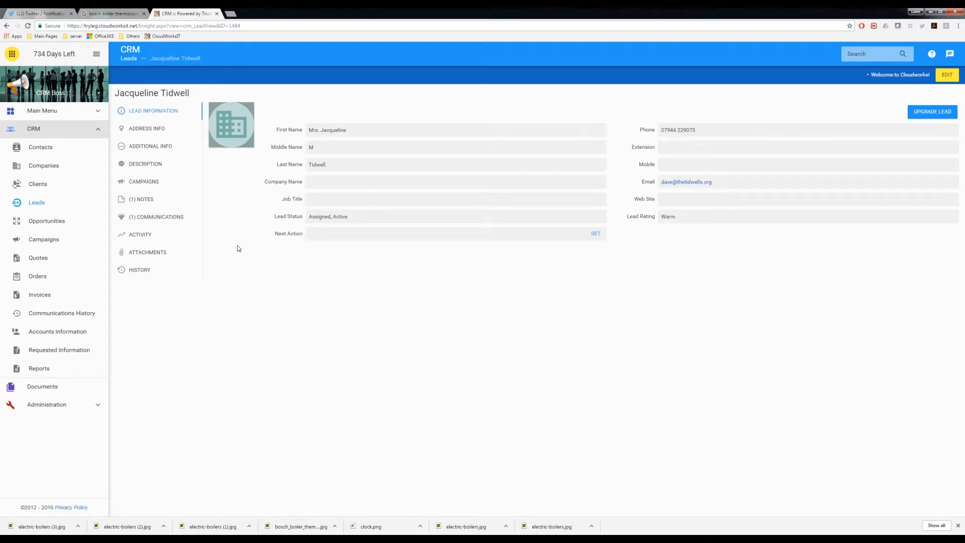
pyautogui.click(149, 219)
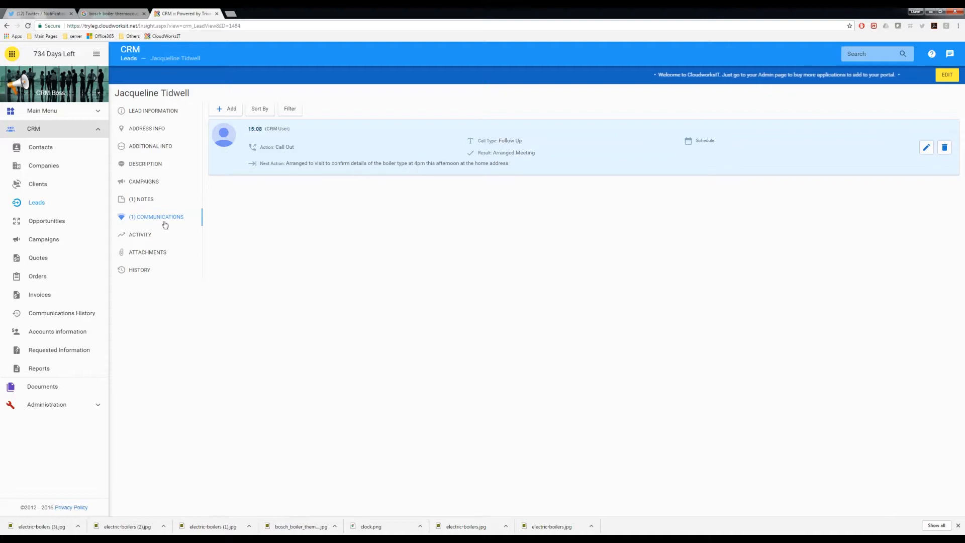
pyautogui.click(144, 200)
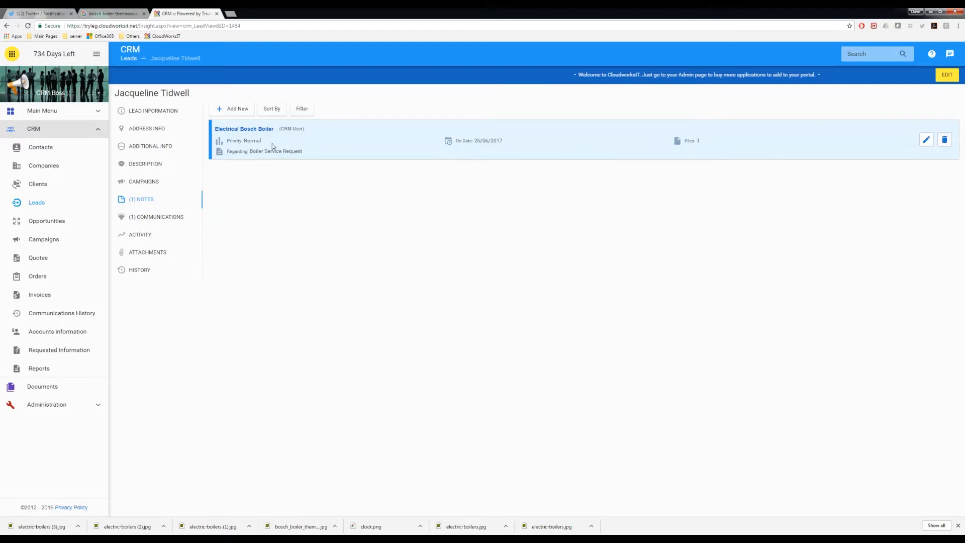
pyautogui.click(243, 129)
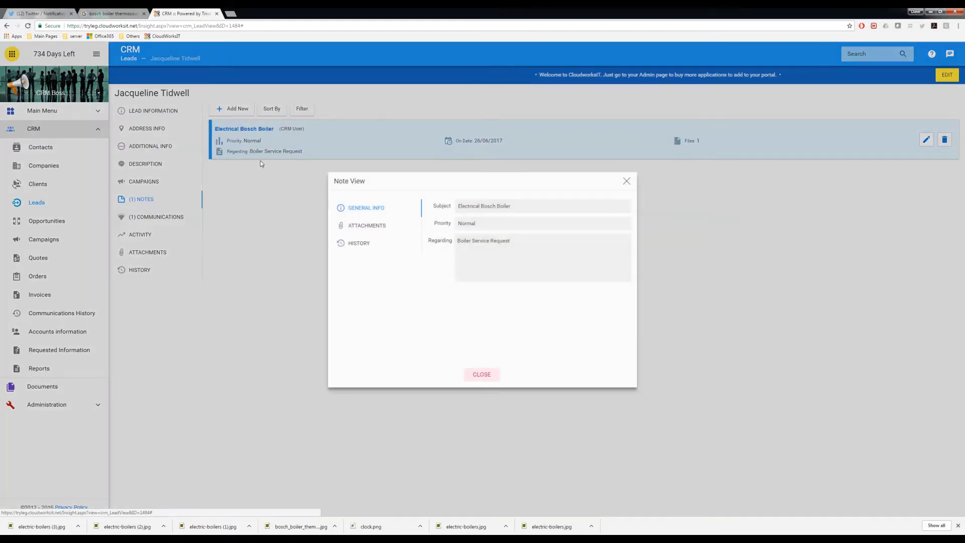
pyautogui.click(357, 224)
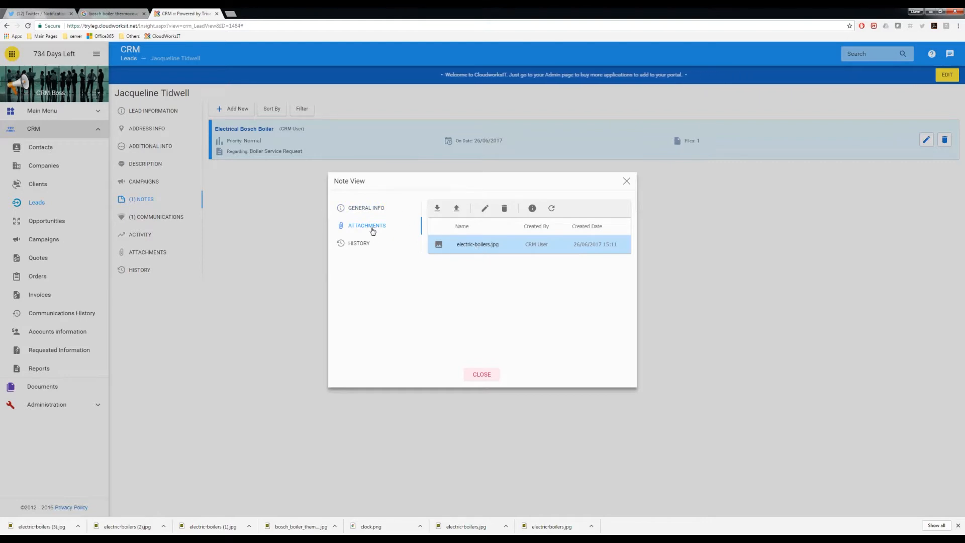
pyautogui.click(625, 182)
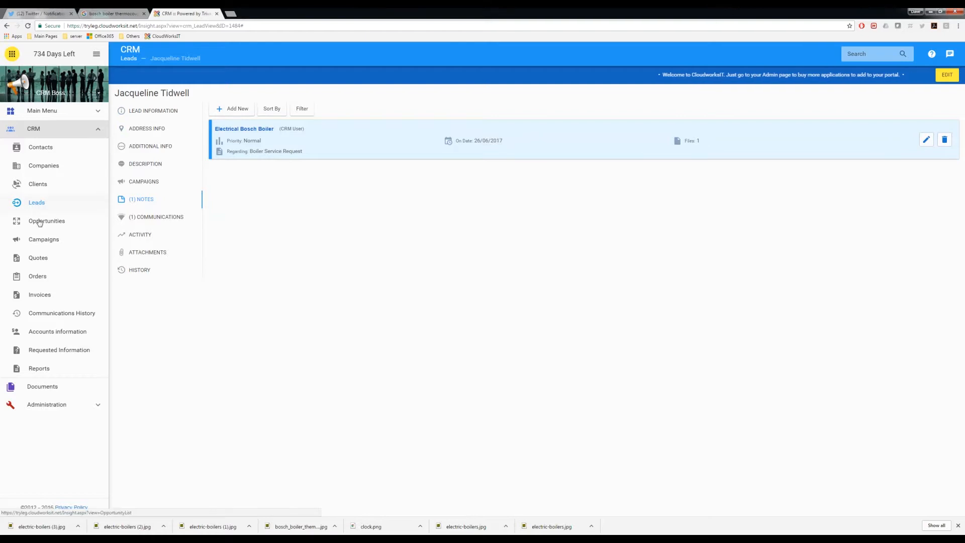
# Step: Return to the Leads list via the dashboard and reveal the lead row's Upgrade action
pyautogui.click(38, 204)
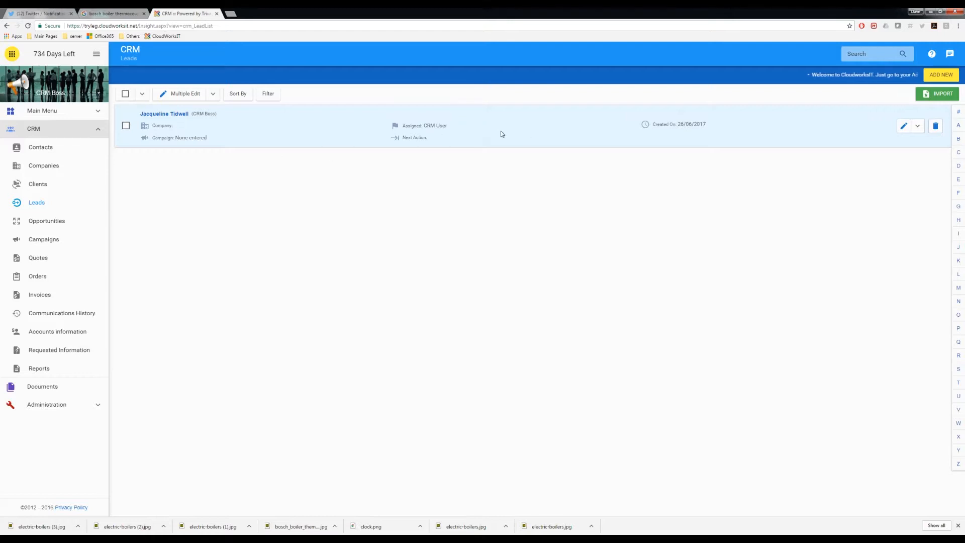
pyautogui.click(34, 129)
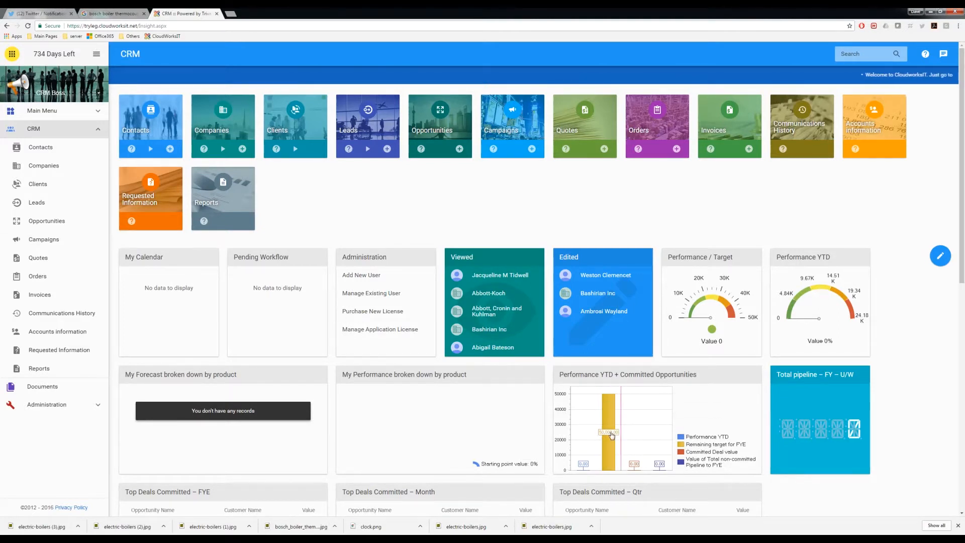
pyautogui.click(37, 203)
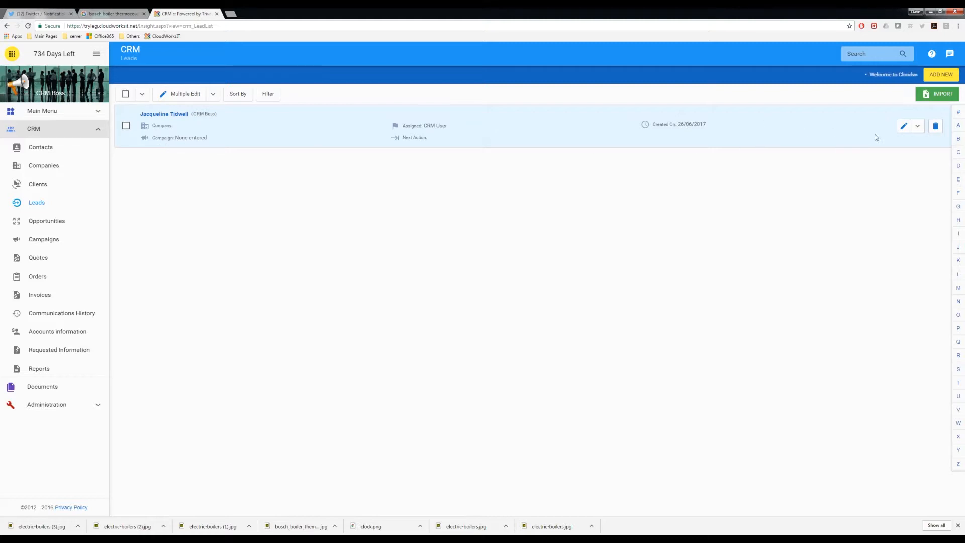
pyautogui.click(918, 130)
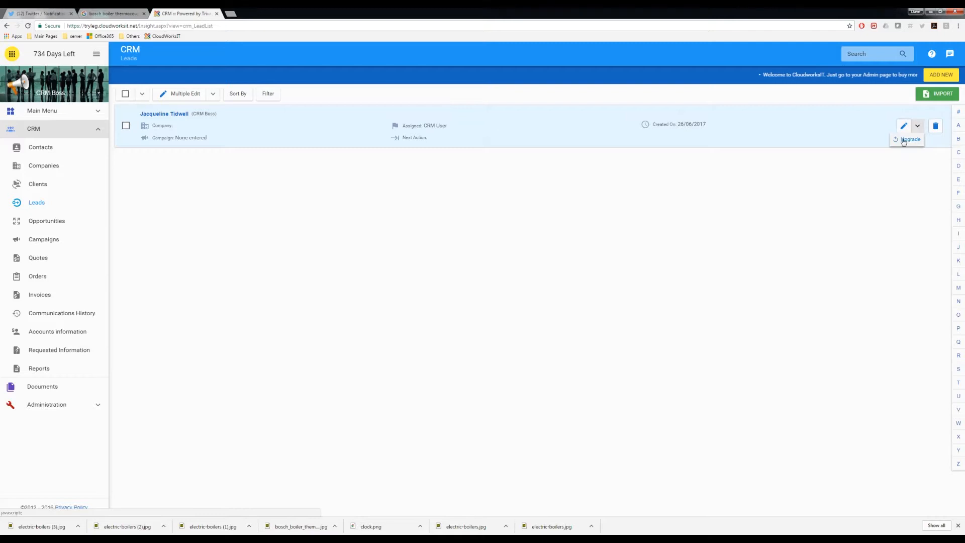
# Step: Choose Upgrade for the lead and start naming the opportunity 'Boiler Maintenance Visit'
pyautogui.click(909, 140)
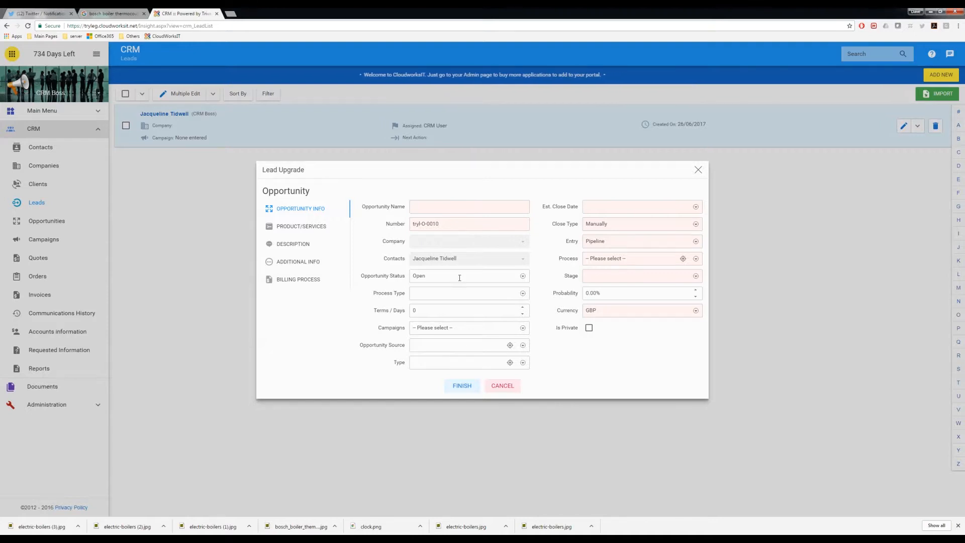
pyautogui.click(426, 205)
pyautogui.write('Boiler')
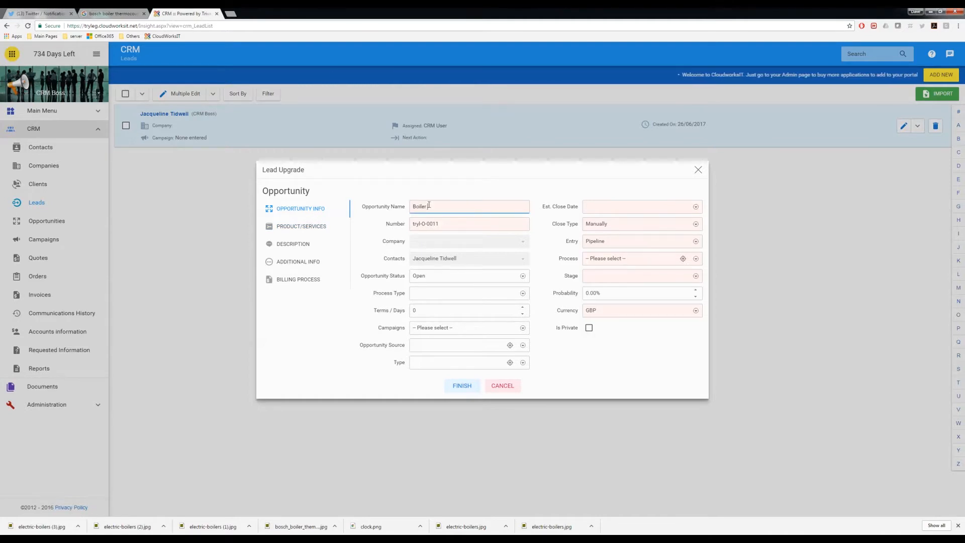
pyautogui.write(' Mi')
pyautogui.write('intenanc')
pyautogui.write('e')
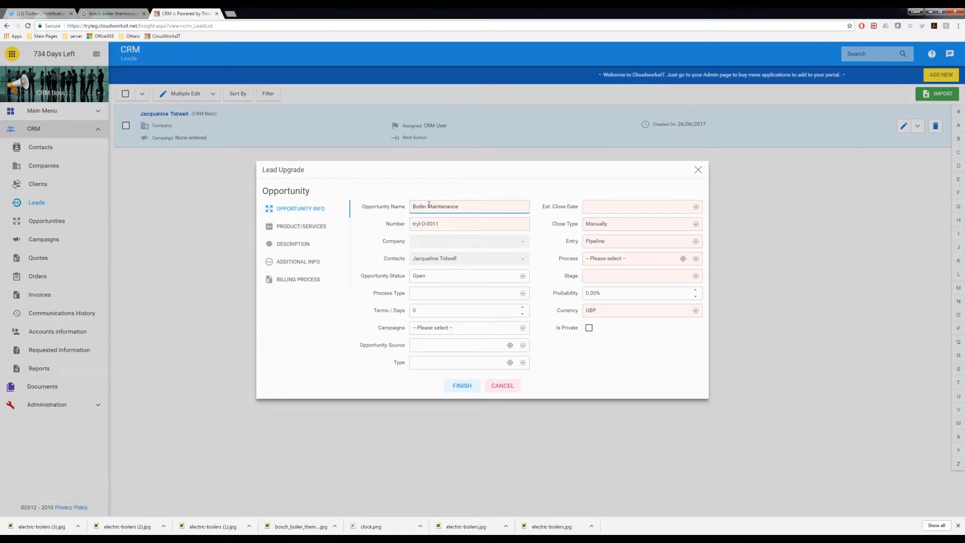
pyautogui.write(' Visit')
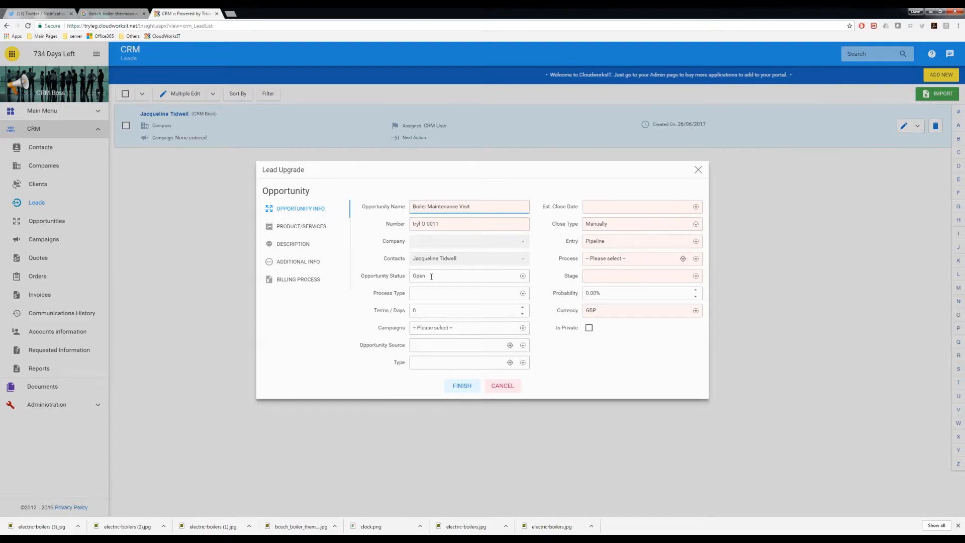
# Step: Set the process type to Standard and the billing process to Immediate Sale
pyautogui.click(419, 293)
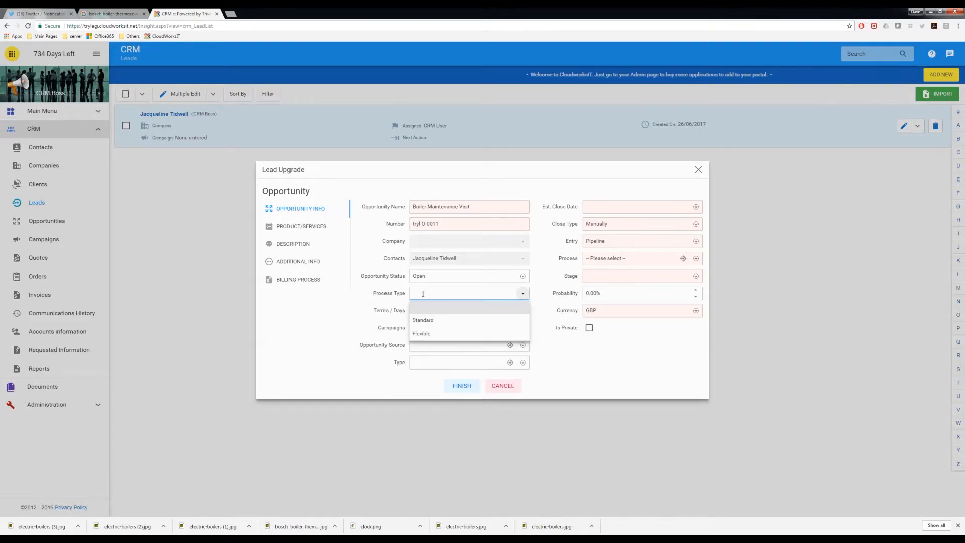
pyautogui.click(426, 320)
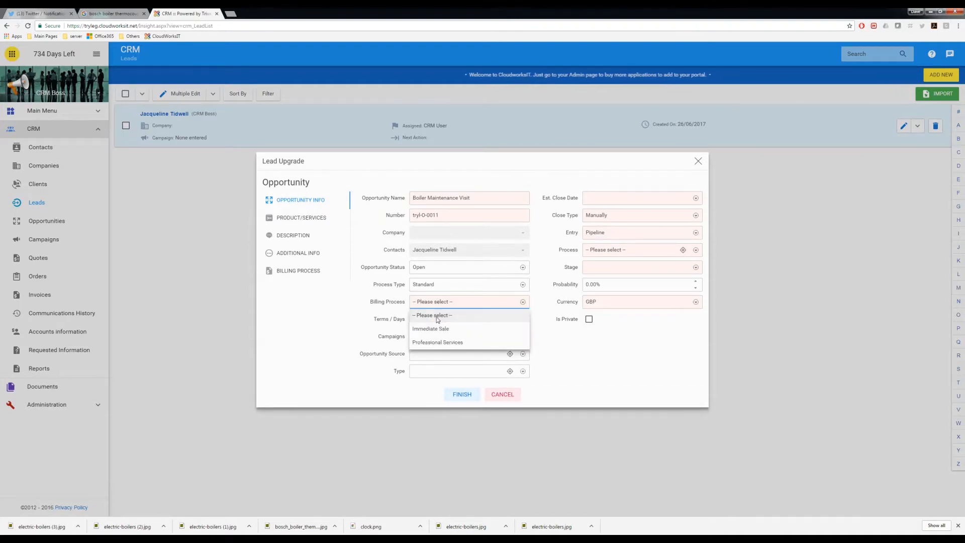
pyautogui.click(428, 328)
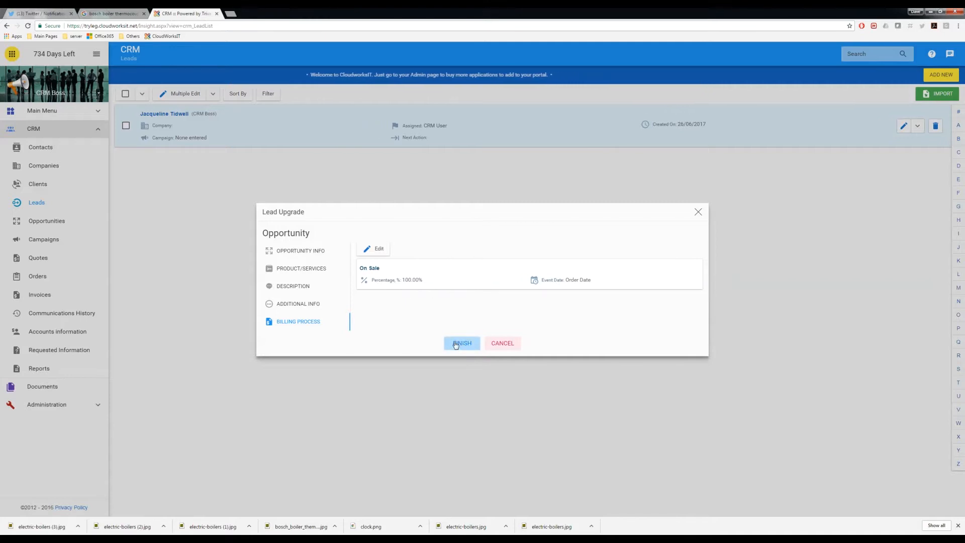
pyautogui.click(314, 255)
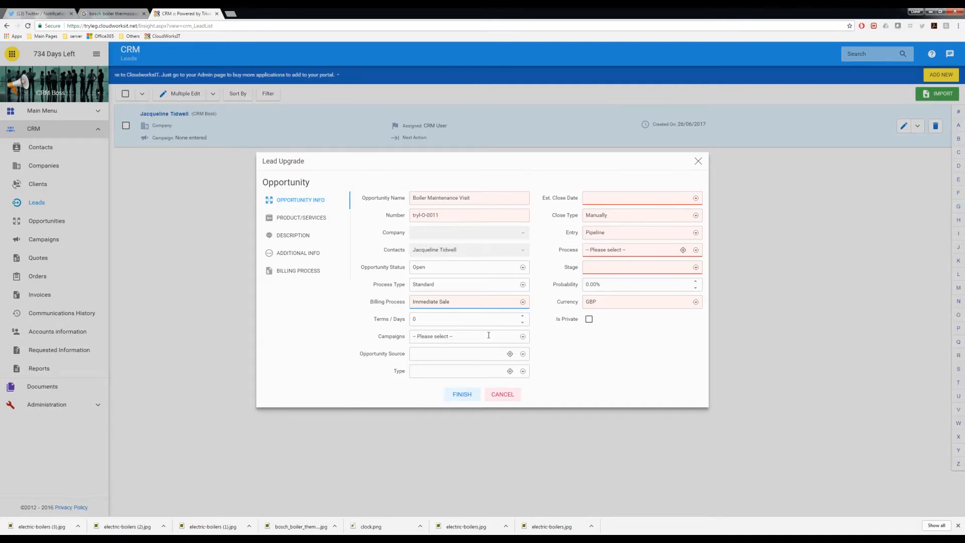
# Step: Leave the campaign unset and check the empty opportunity source list
pyautogui.click(486, 336)
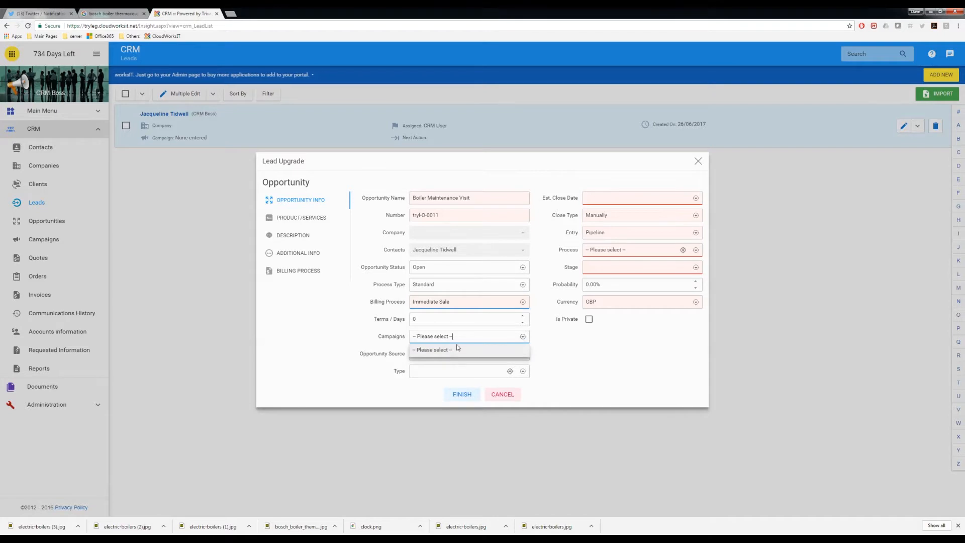
pyautogui.click(485, 337)
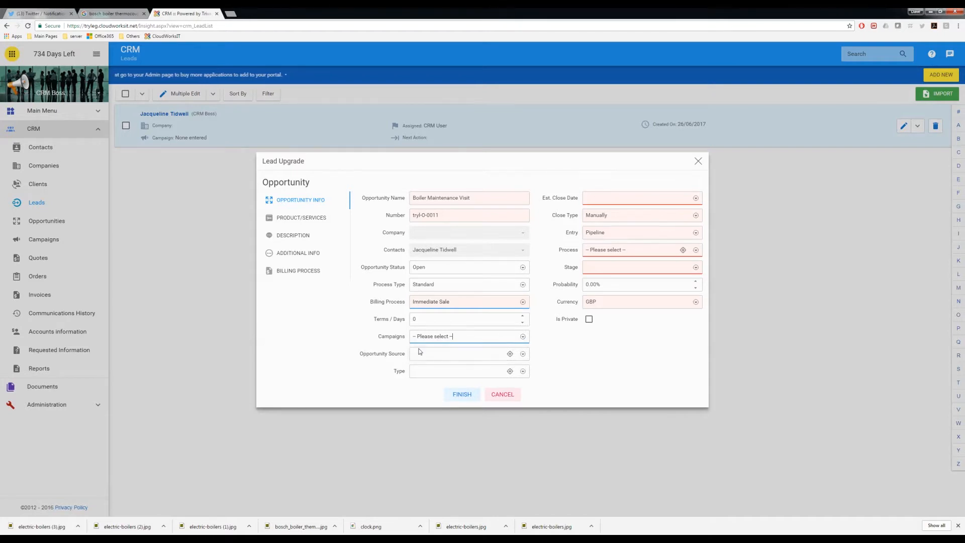
pyautogui.click(453, 353)
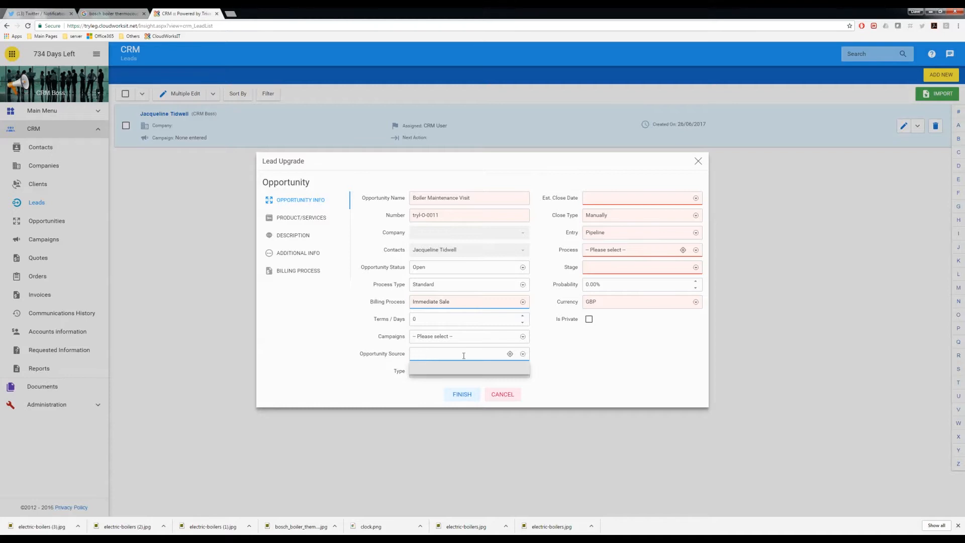
pyautogui.click(523, 355)
pyautogui.click(522, 355)
pyautogui.click(438, 353)
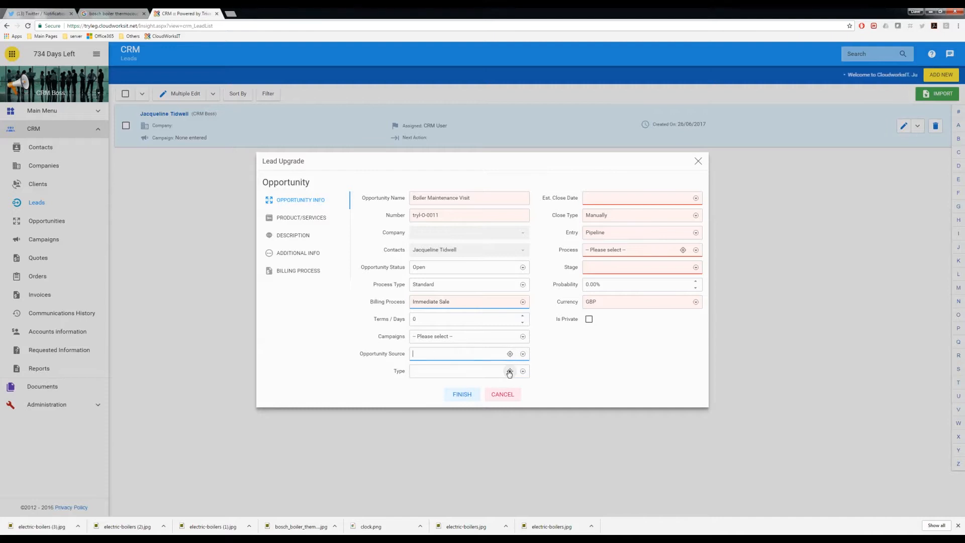
# Step: Create a new opportunity type 'Professional Services' and assign it to the opportunity
pyautogui.click(524, 373)
pyautogui.click(473, 370)
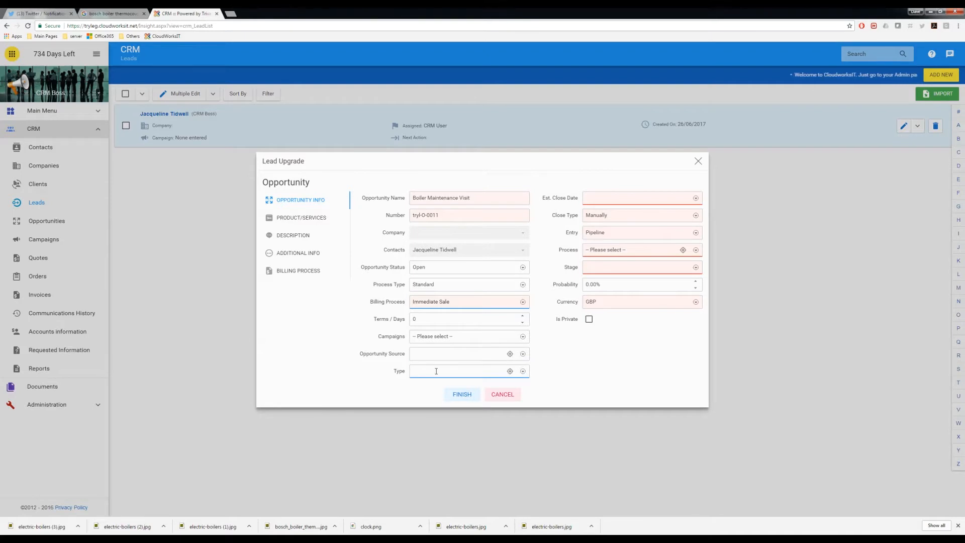
pyautogui.click(509, 370)
pyautogui.write('Professional')
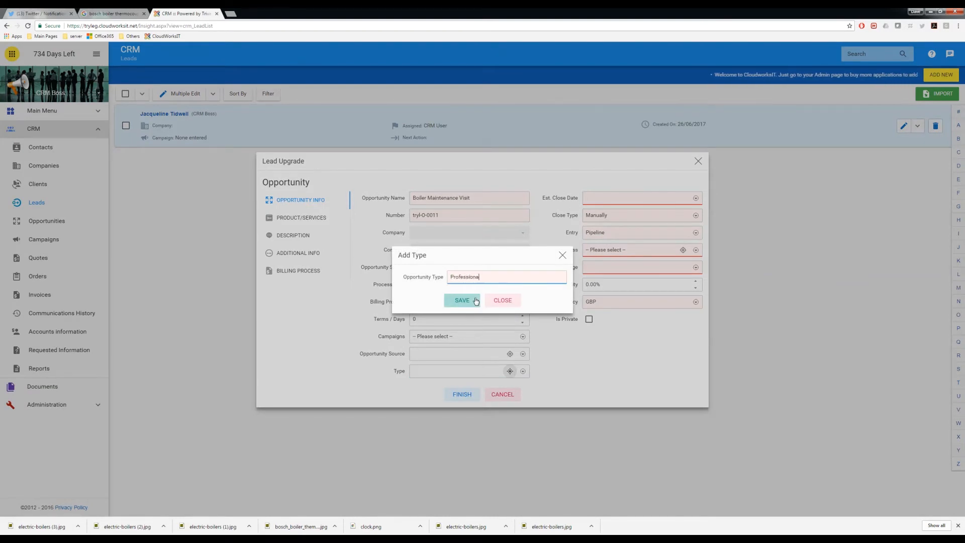
pyautogui.write(' Services')
pyautogui.click(475, 300)
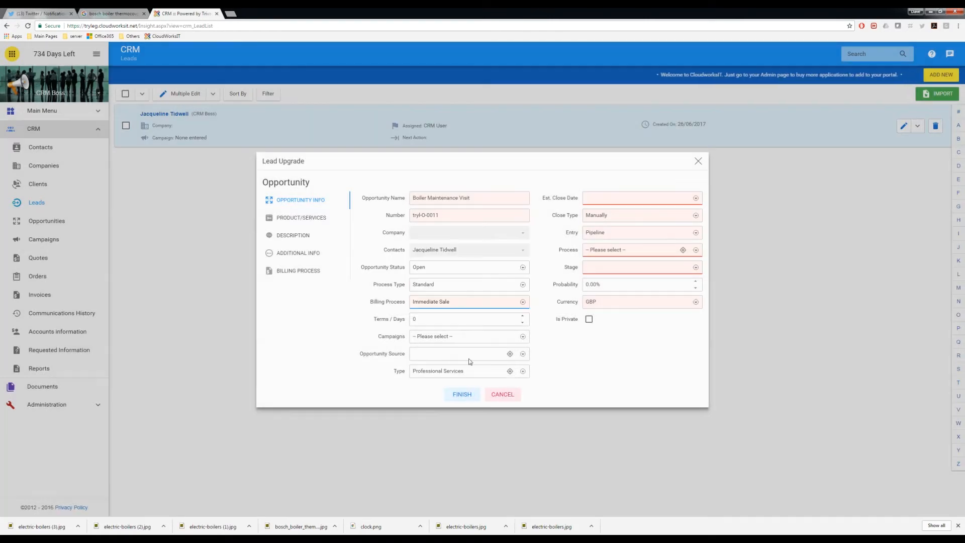
# Step: Set the estimated close date to 01/07/2017, keep close type Manually, and check Entry choices
pyautogui.click(613, 200)
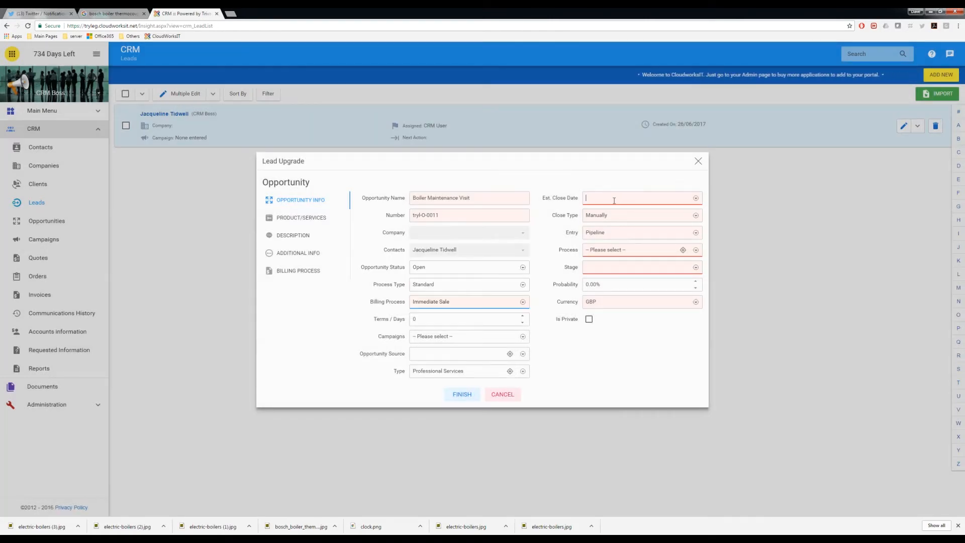
pyautogui.click(696, 198)
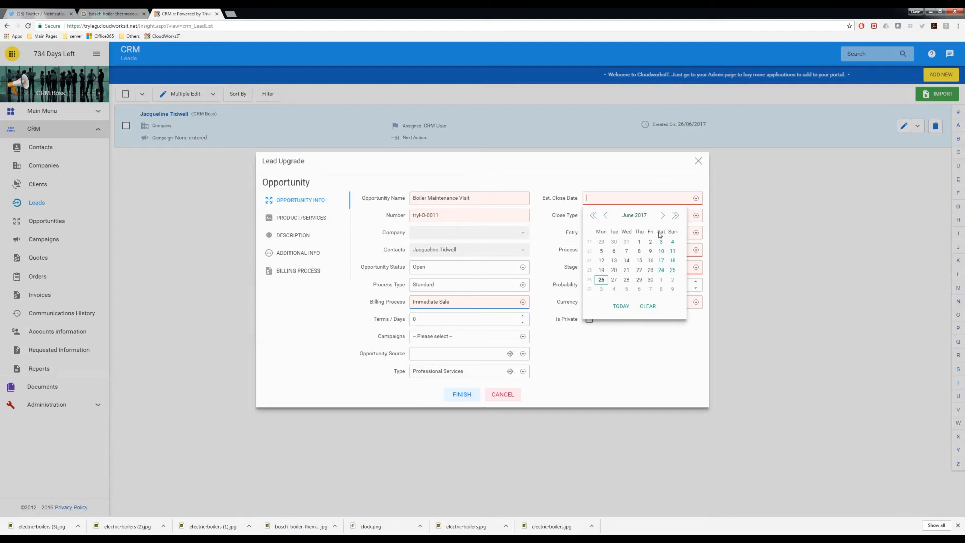
pyautogui.click(661, 280)
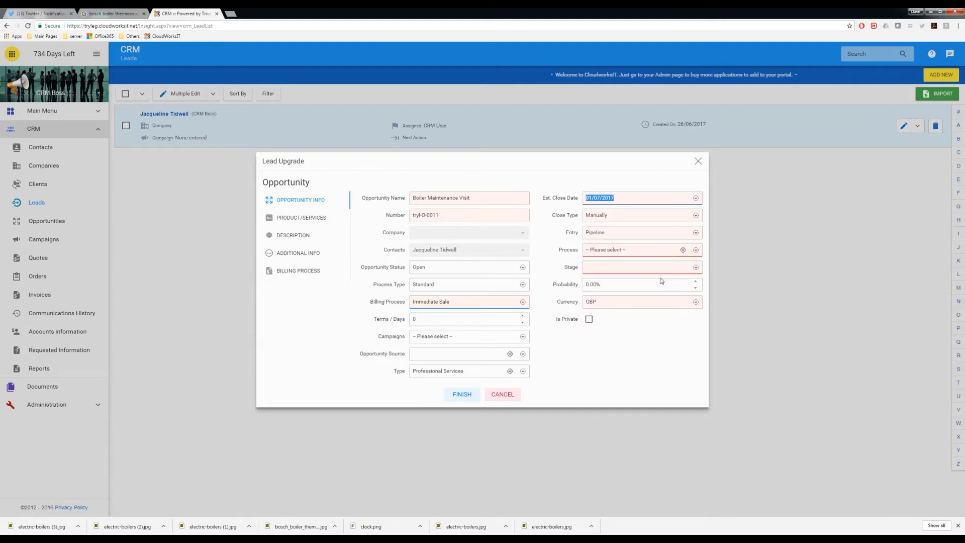
pyautogui.click(617, 216)
pyautogui.click(618, 216)
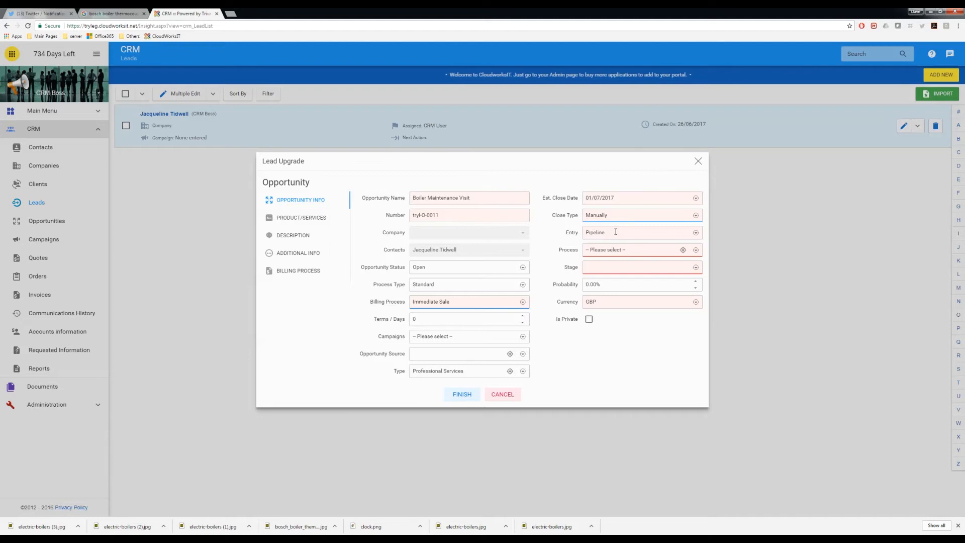
pyautogui.click(608, 232)
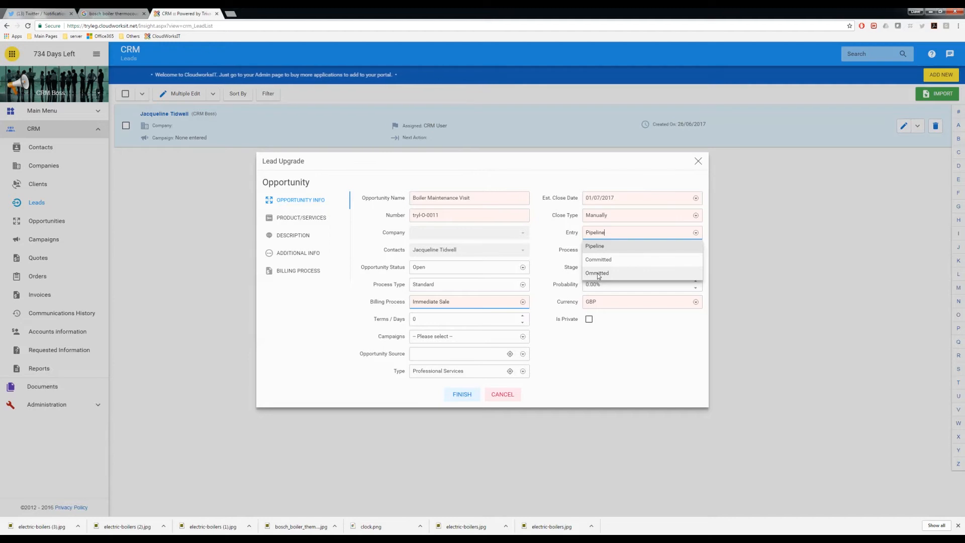
# Step: Keep entry Pipeline, set process to Professional Services and stage to Preparing Quotation
pyautogui.click(600, 246)
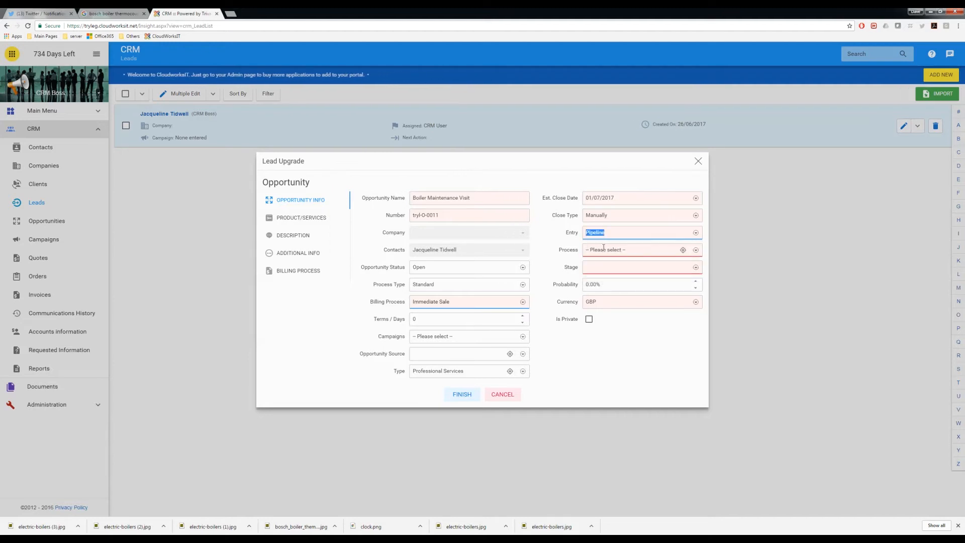
pyautogui.click(612, 250)
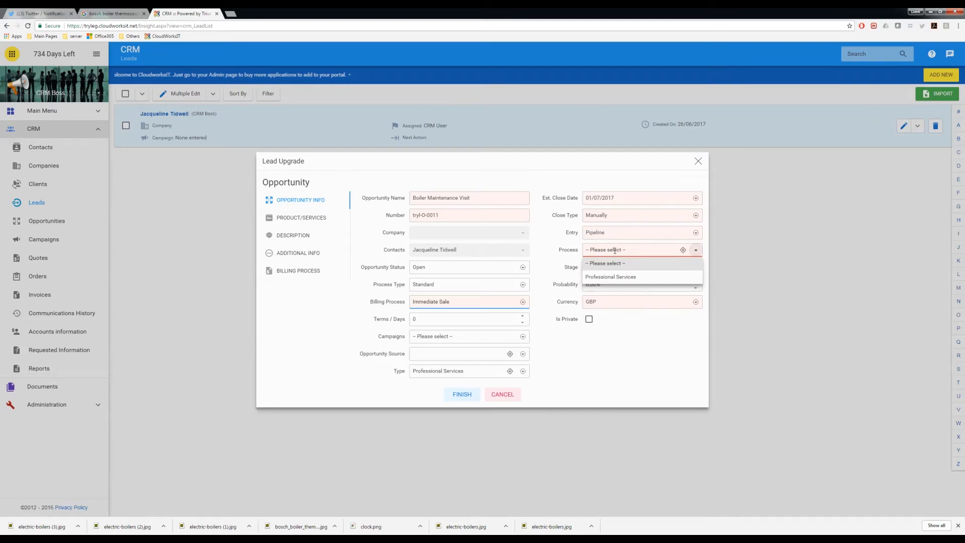
pyautogui.click(611, 276)
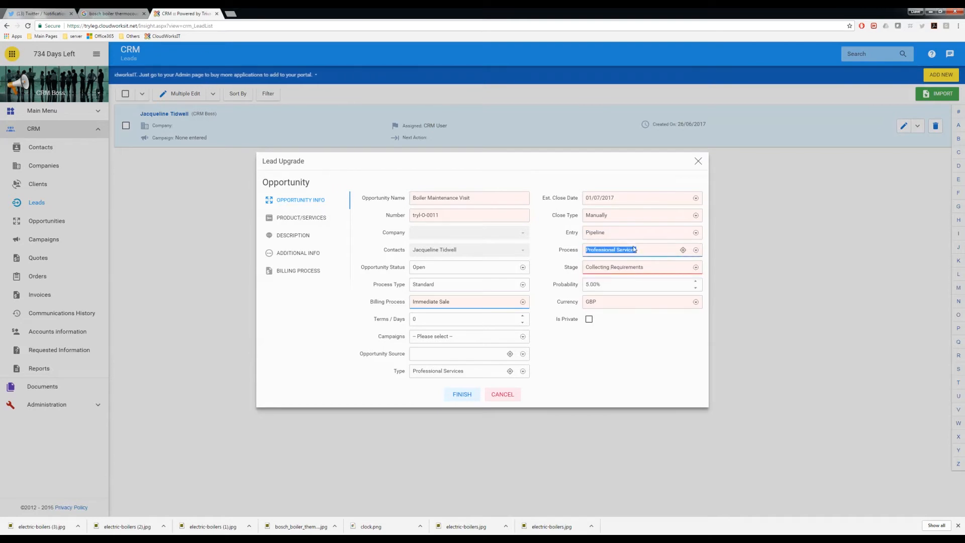
pyautogui.click(611, 268)
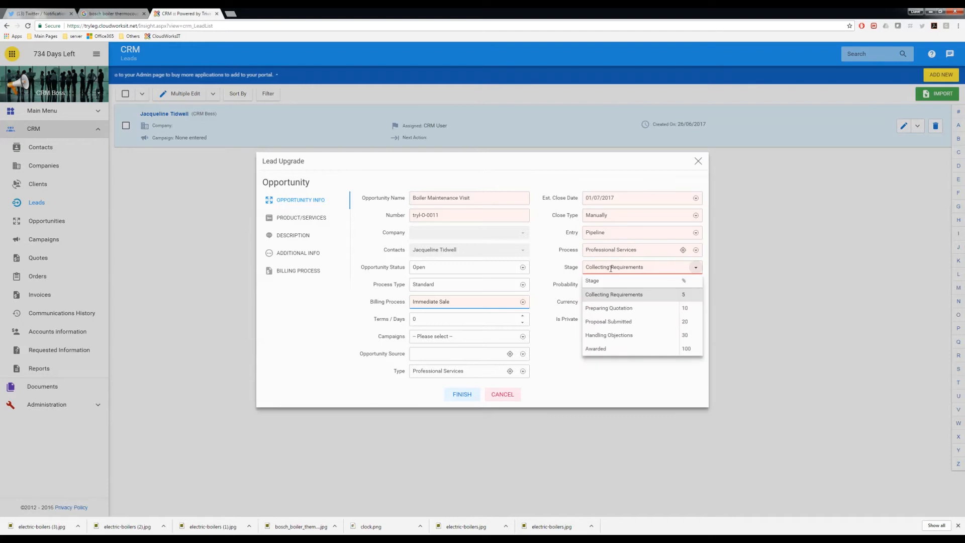
pyautogui.click(612, 308)
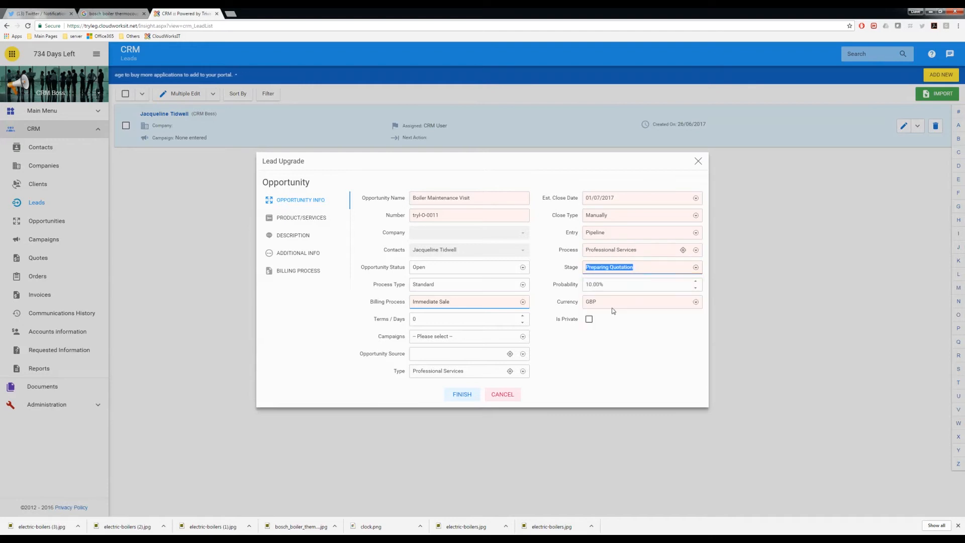
pyautogui.click(608, 267)
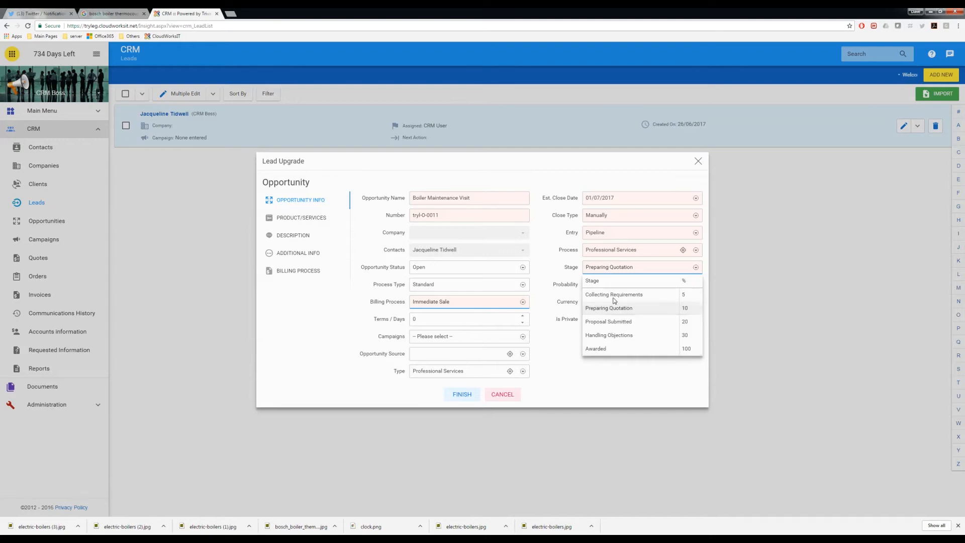
pyautogui.click(608, 310)
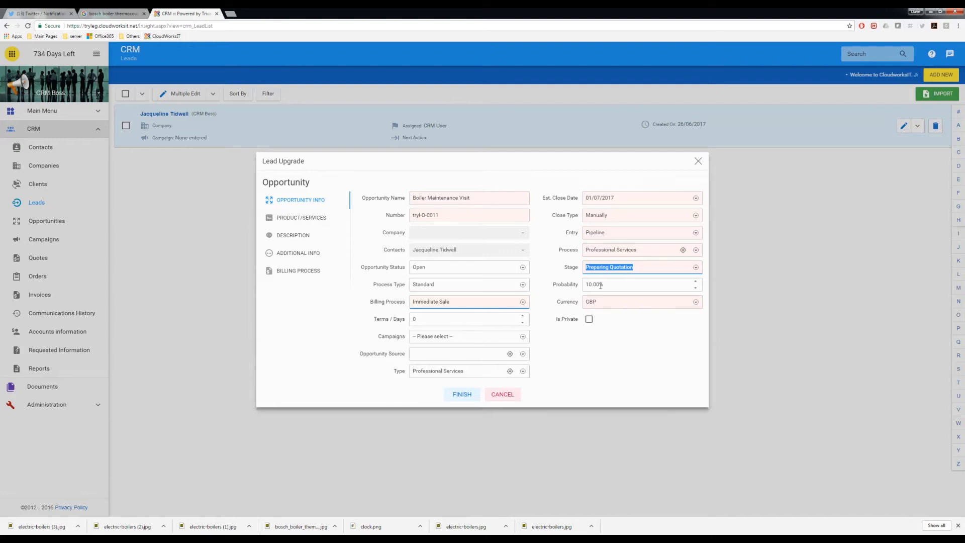
pyautogui.click(614, 269)
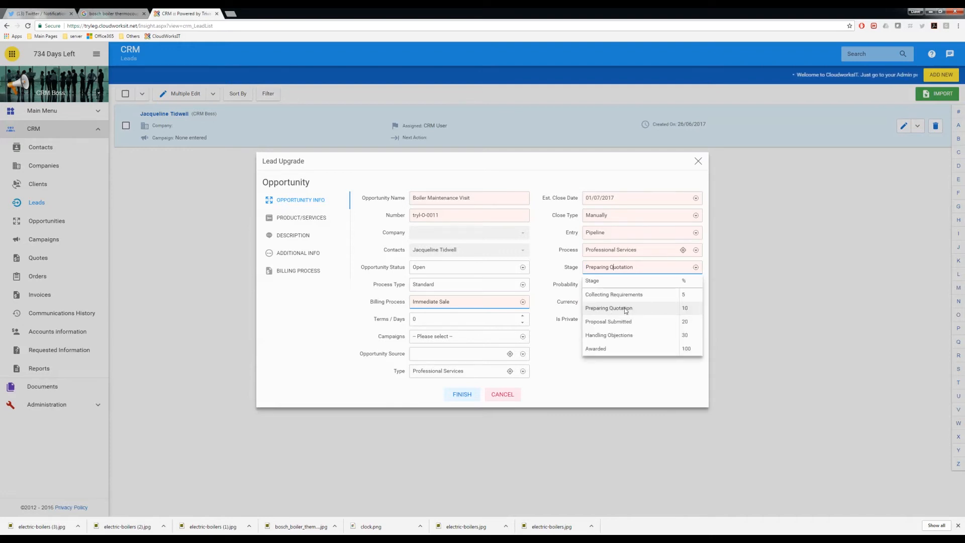
pyautogui.click(625, 310)
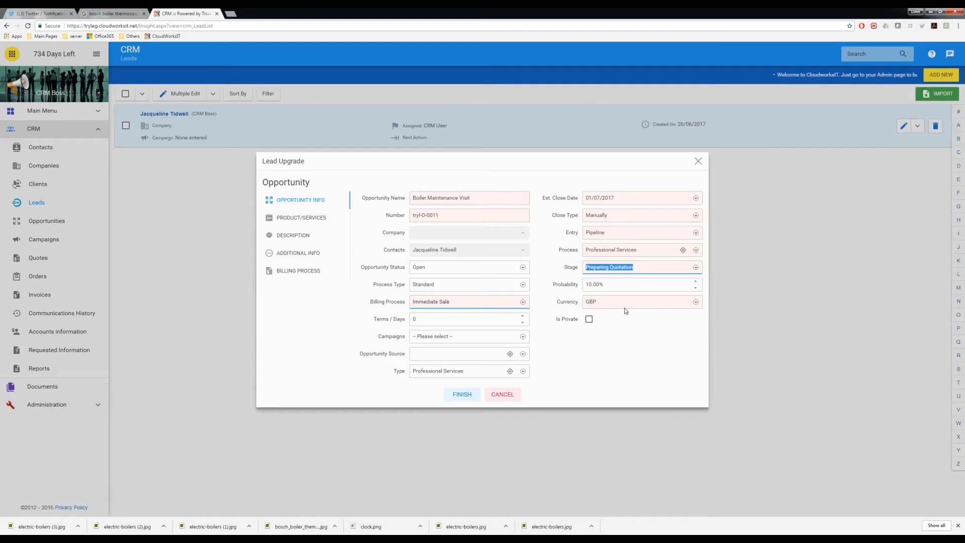
# Step: Set the probability to 20% and bring up the empty products/services list
pyautogui.click(614, 284)
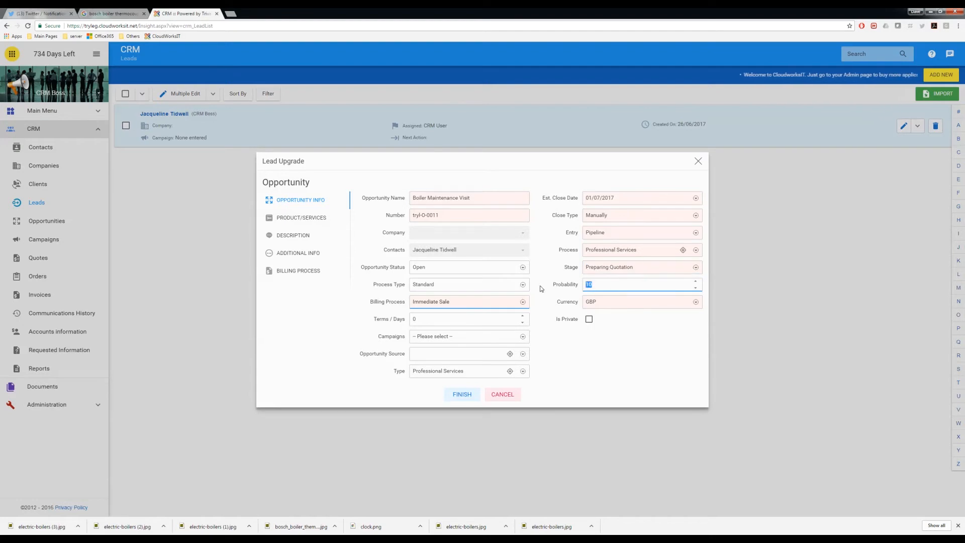
pyautogui.write('20')
pyautogui.press('Tab')
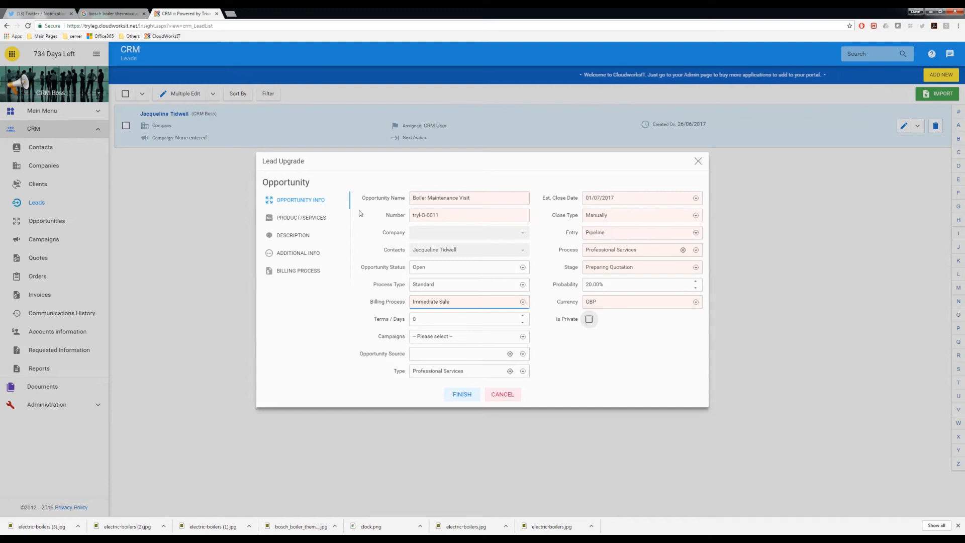
pyautogui.click(297, 219)
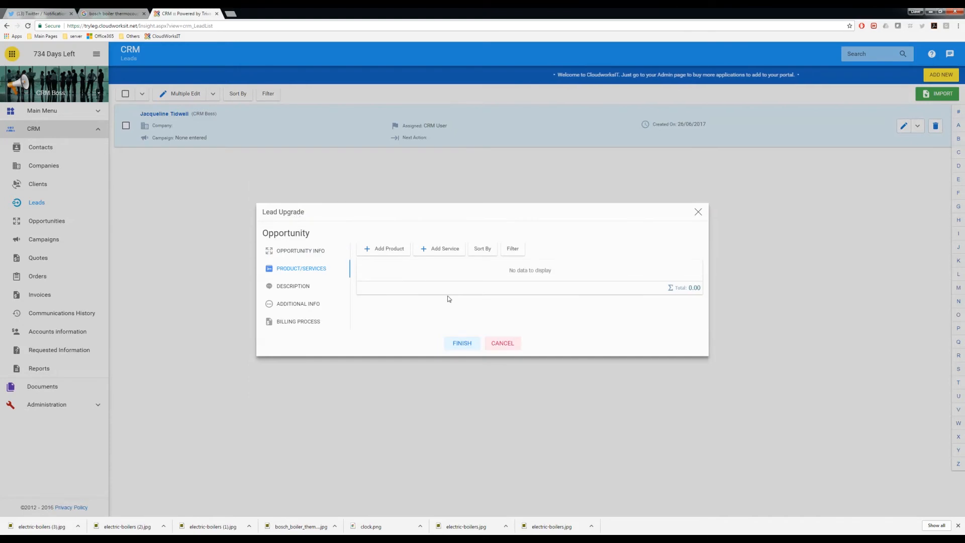
# Step: Pick the 'Domestic Equipment Servicing by the hour' service and adjust its quantity
pyautogui.click(445, 250)
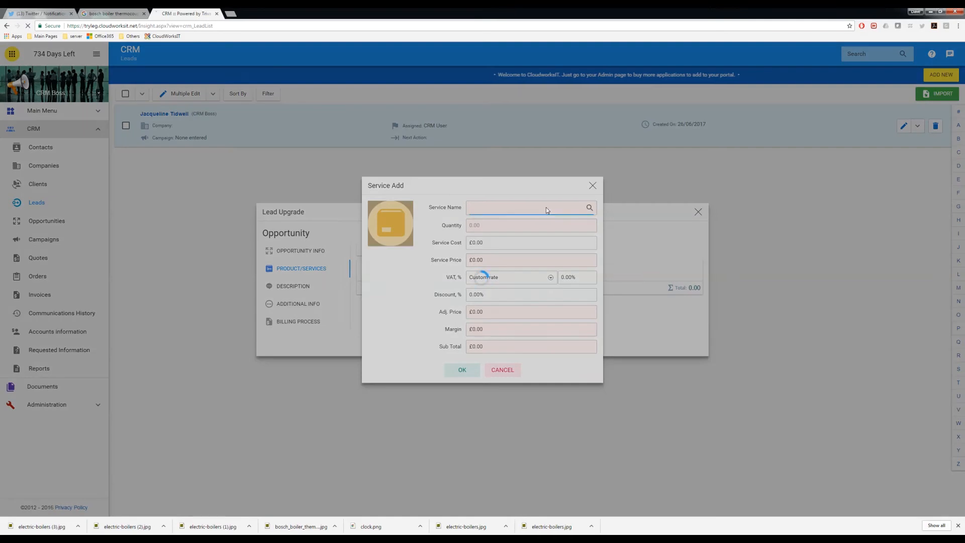
pyautogui.click(546, 207)
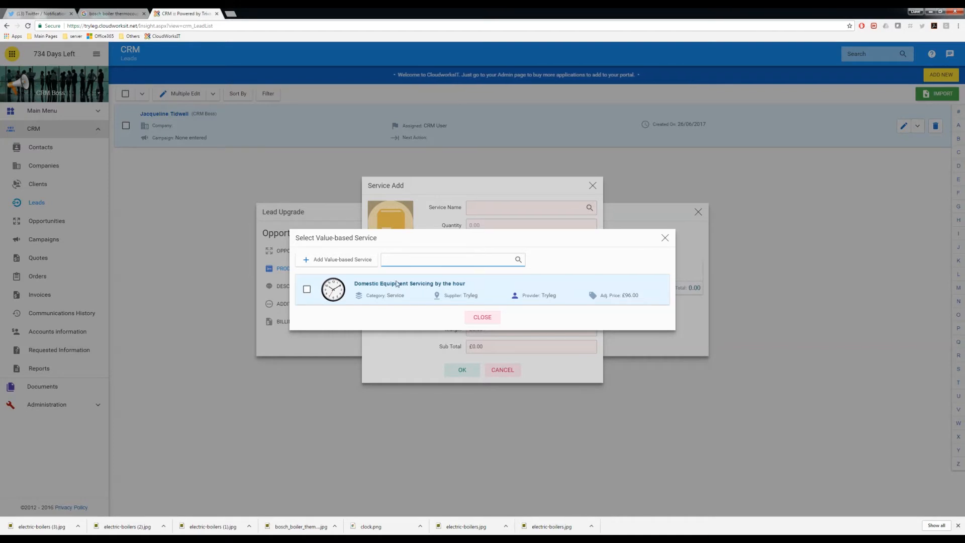
pyautogui.click(307, 289)
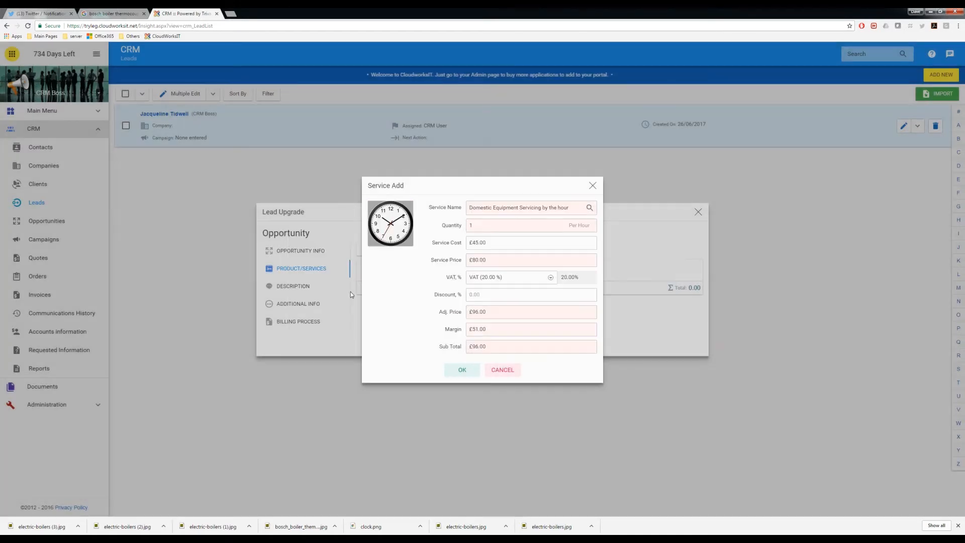
pyautogui.click(481, 224)
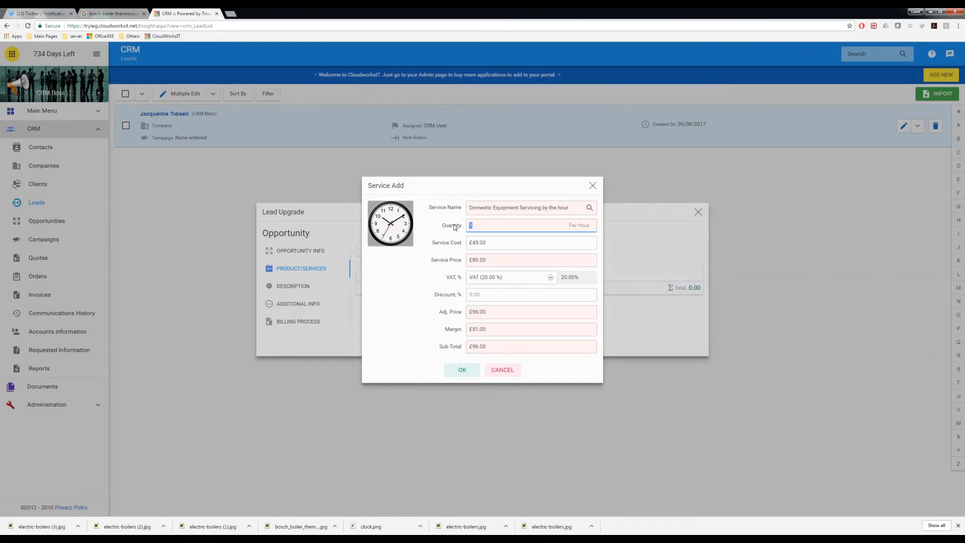
pyautogui.write('.5')
pyautogui.press('Tab')
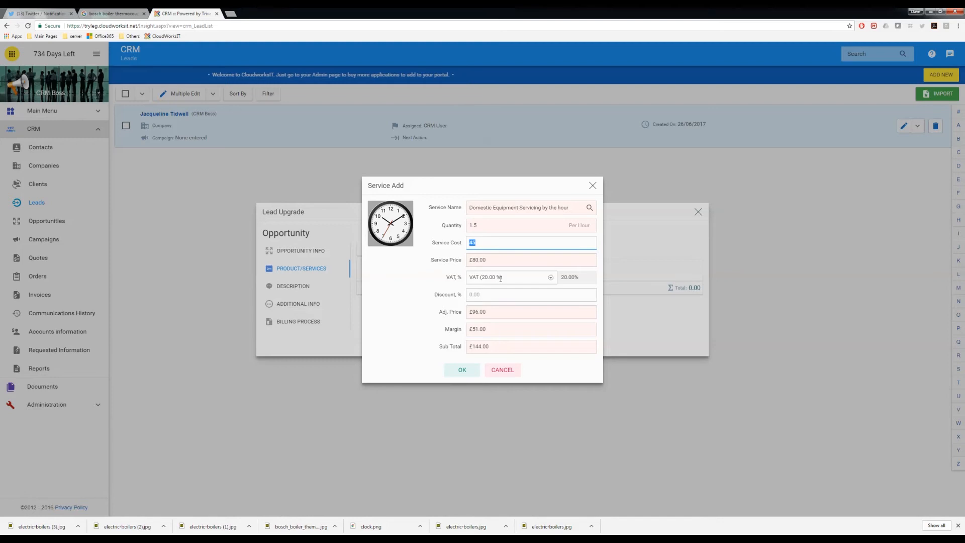
# Step: Give the service a 10% discount and add it to the opportunity
pyautogui.click(485, 294)
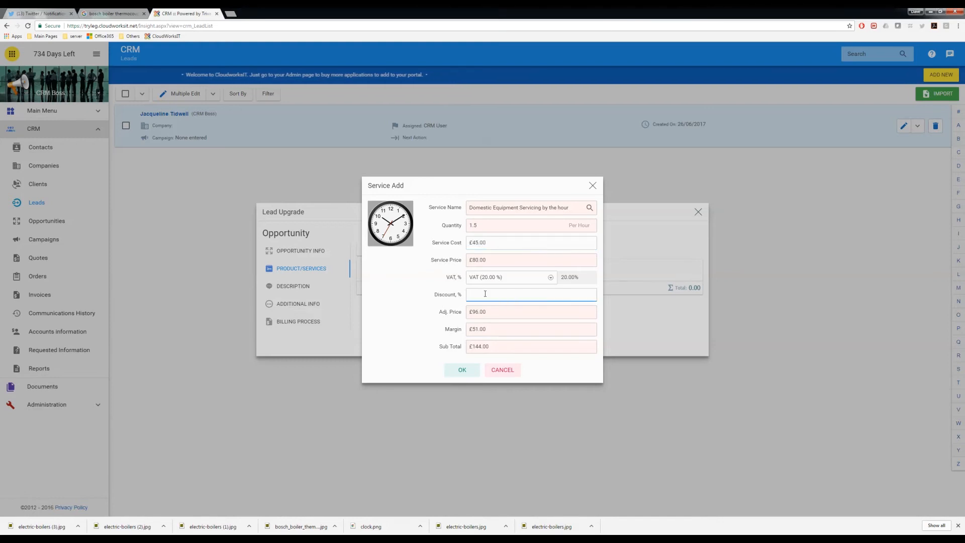
pyautogui.write('10')
pyautogui.press('Tab')
pyautogui.click(496, 292)
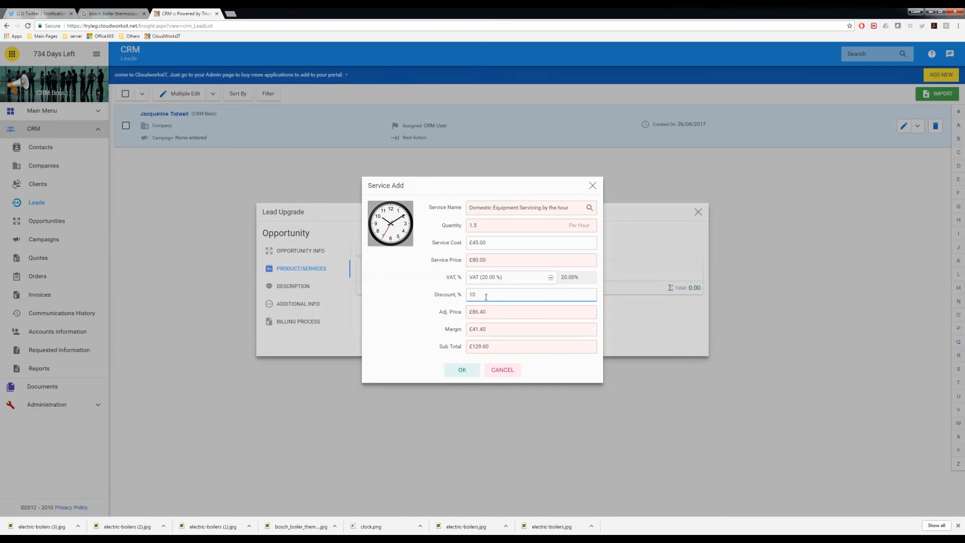
pyautogui.moveTo(485, 296); pyautogui.dragTo(444, 297)
pyautogui.press('Tab')
pyautogui.moveTo(497, 293); pyautogui.dragTo(458, 298)
pyautogui.write('9')
pyautogui.press('Tab')
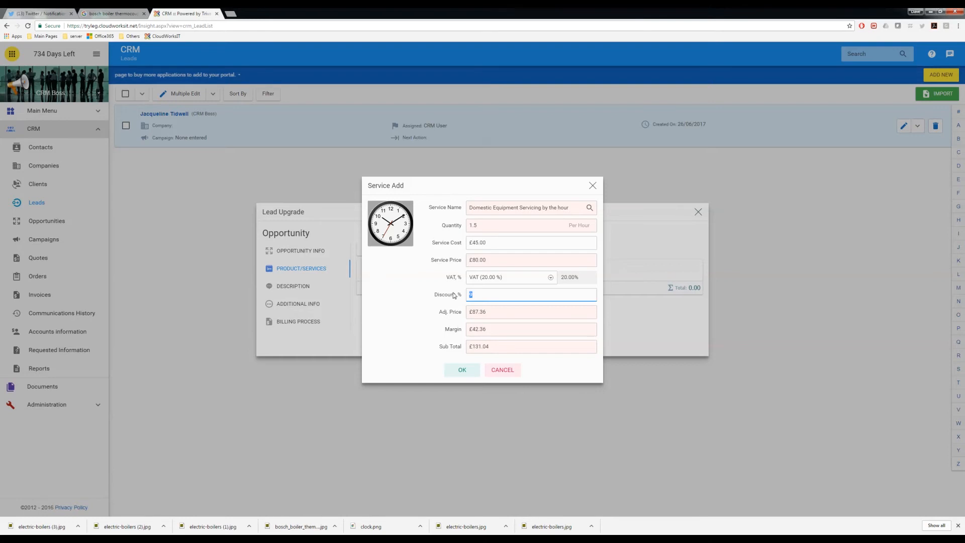
pyautogui.press('BackSpace')
pyautogui.write('10')
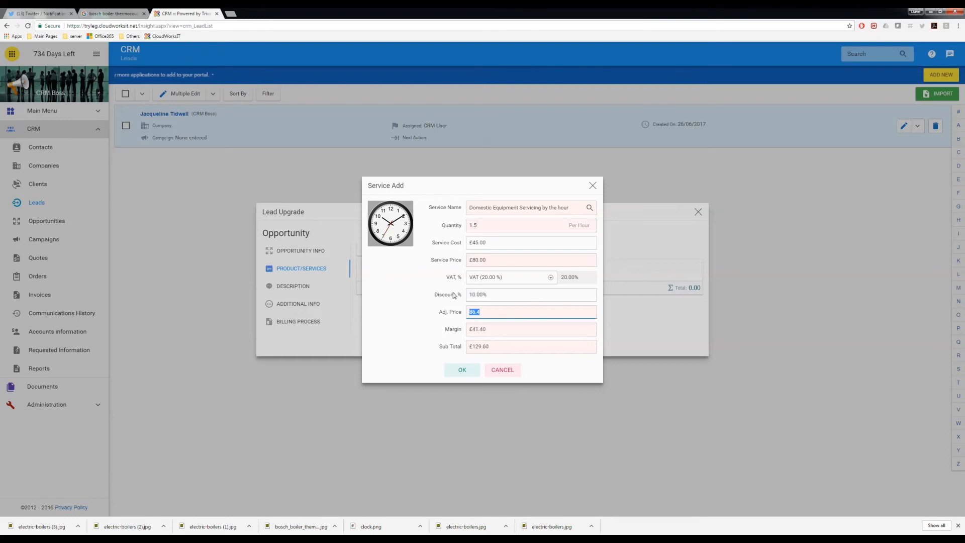
pyautogui.click(462, 370)
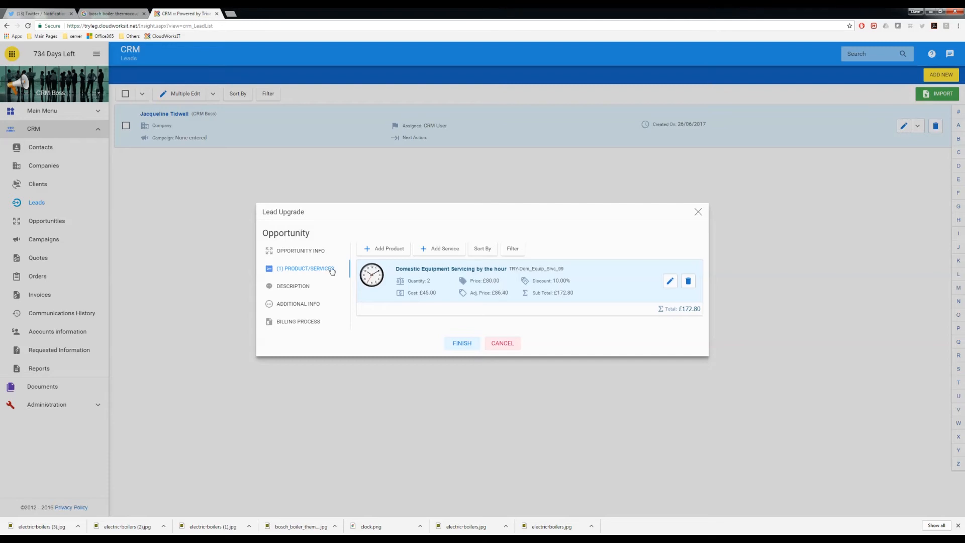
pyautogui.click(396, 252)
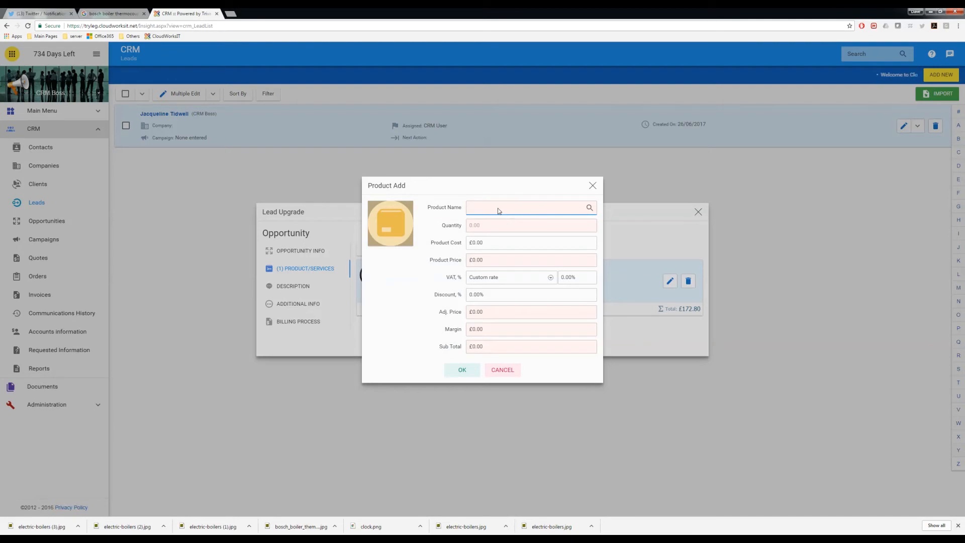
# Step: Add the Bosch Boiler Thermocouple product with a 3% discount to the opportunity
pyautogui.click(498, 209)
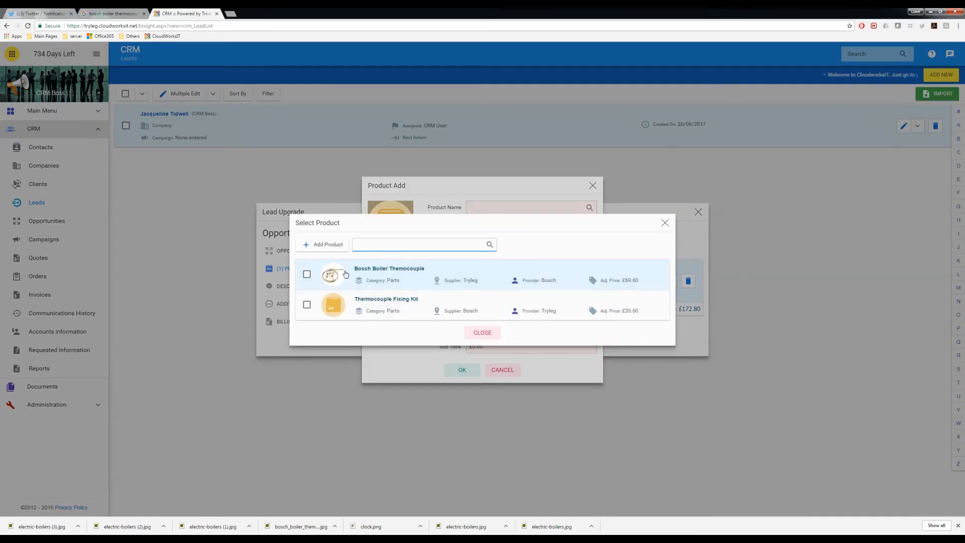
pyautogui.click(306, 275)
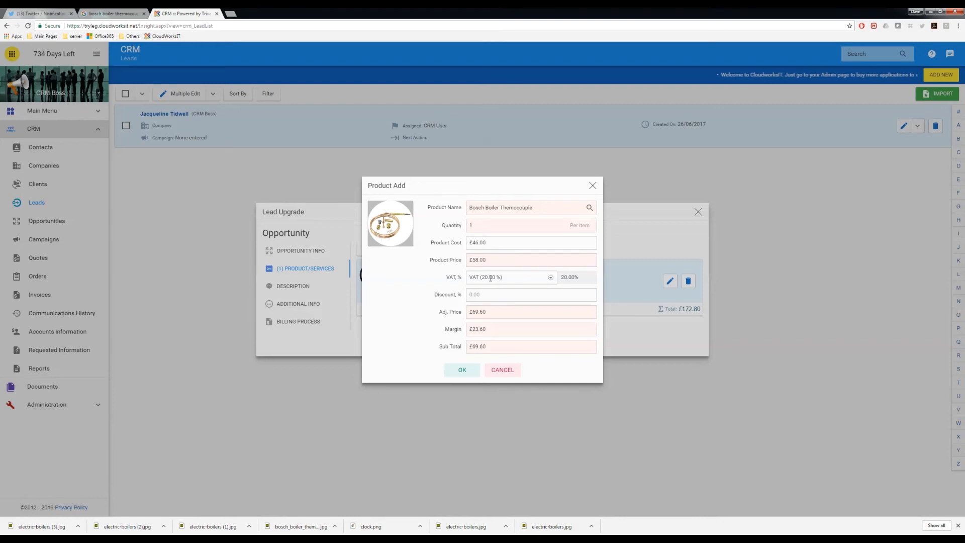
pyautogui.click(487, 296)
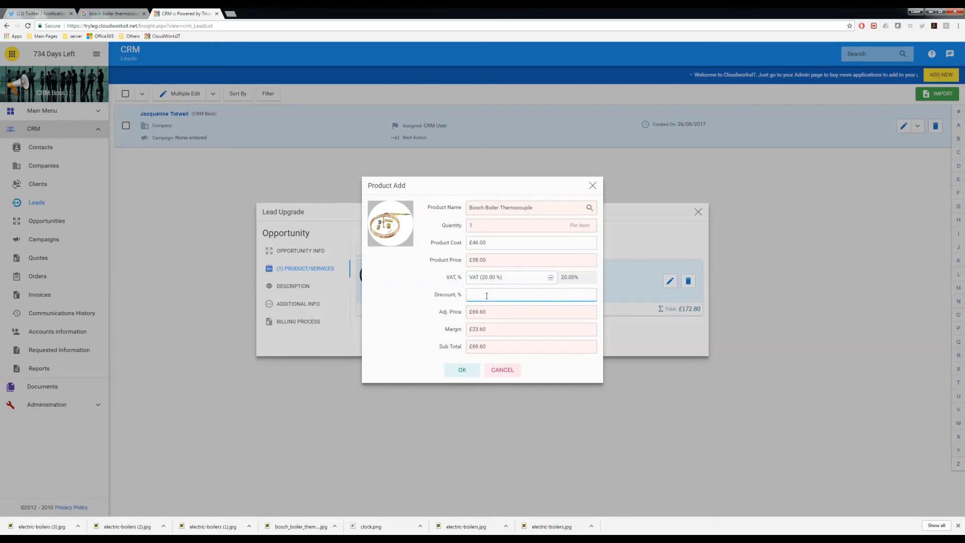
pyautogui.press('Tab')
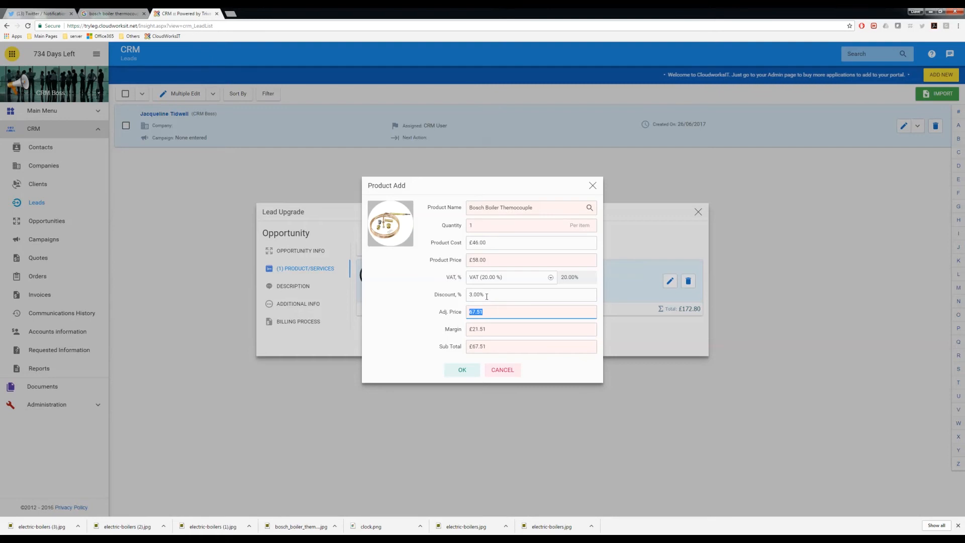
pyautogui.click(462, 369)
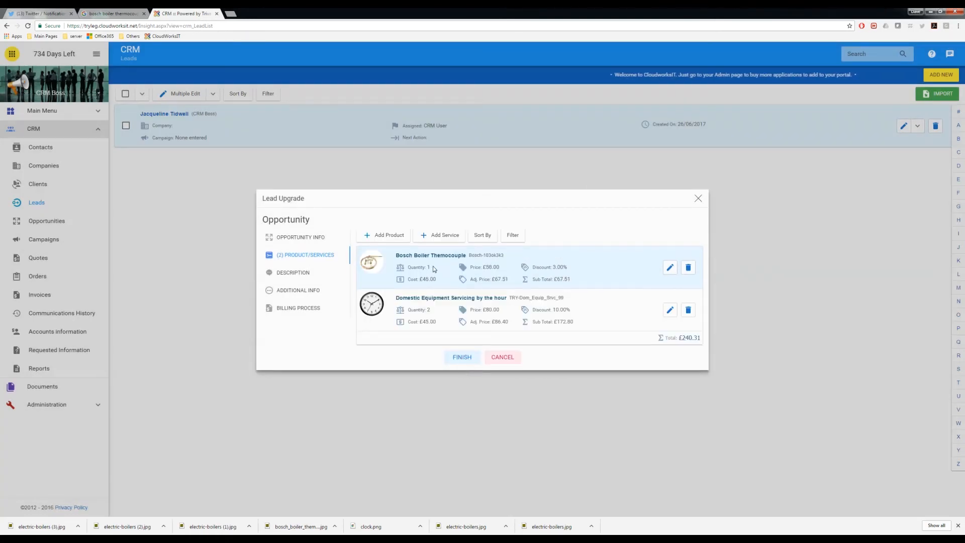
# Step: Add the Thermocouple Fixing Kit product to the opportunity
pyautogui.click(399, 237)
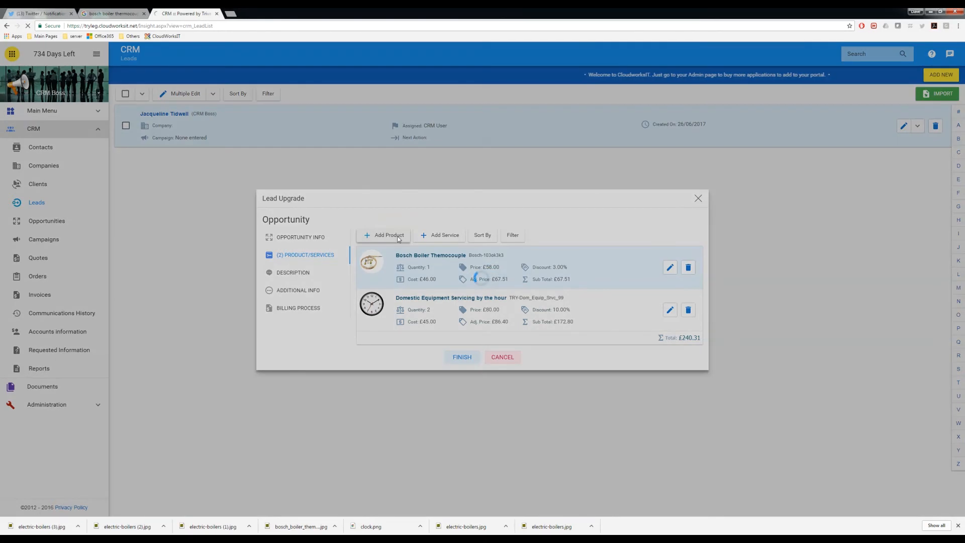
pyautogui.click(479, 209)
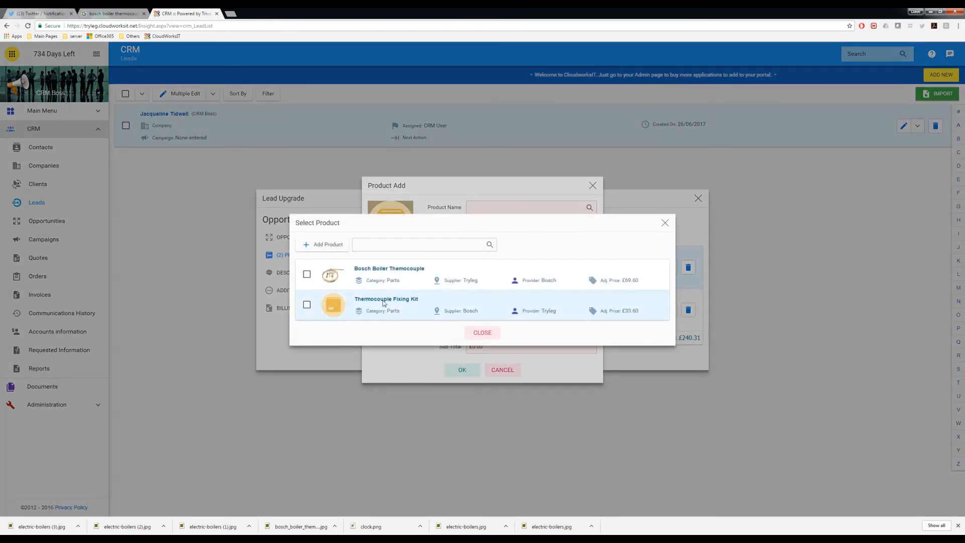
pyautogui.click(309, 305)
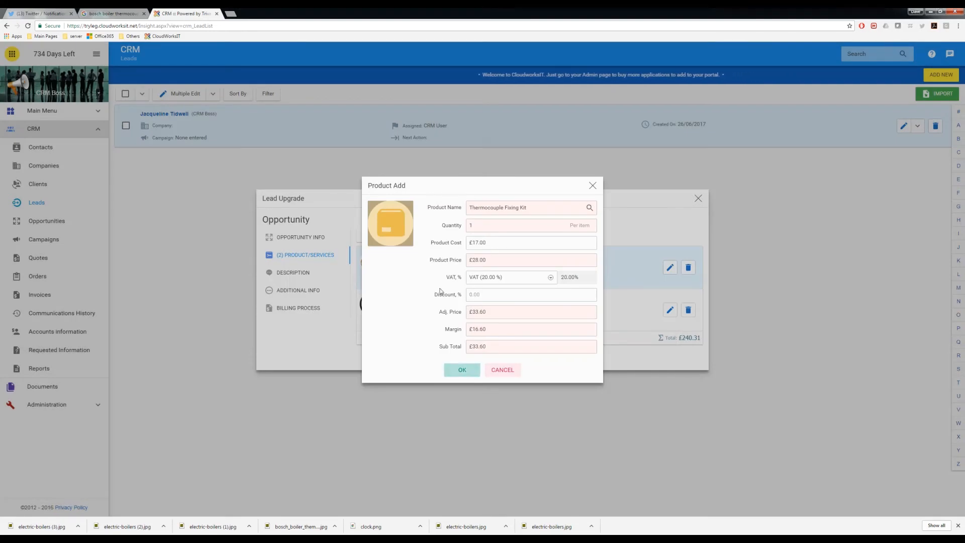
pyautogui.click(462, 370)
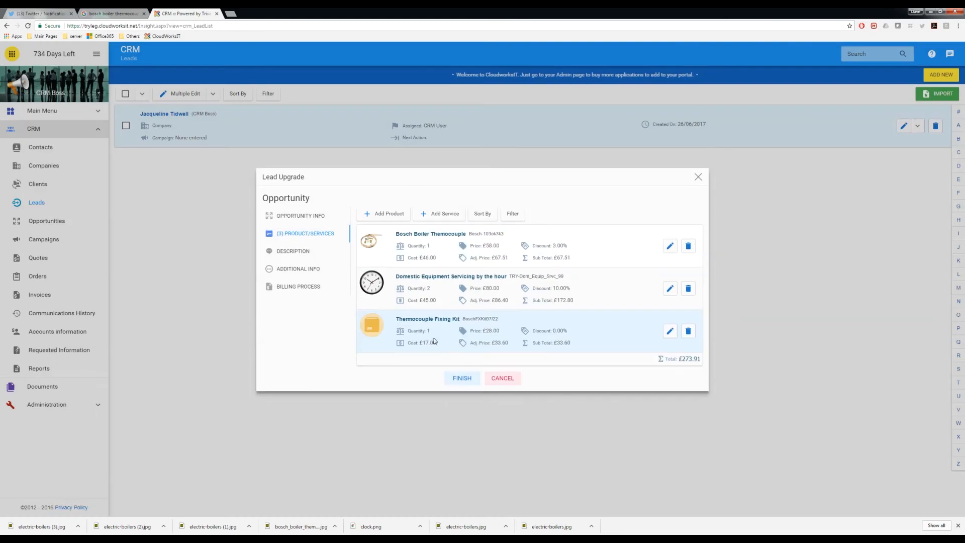
# Step: Append a description note: refit a new thermocouple and fixing kit and service the boiler
pyautogui.click(303, 216)
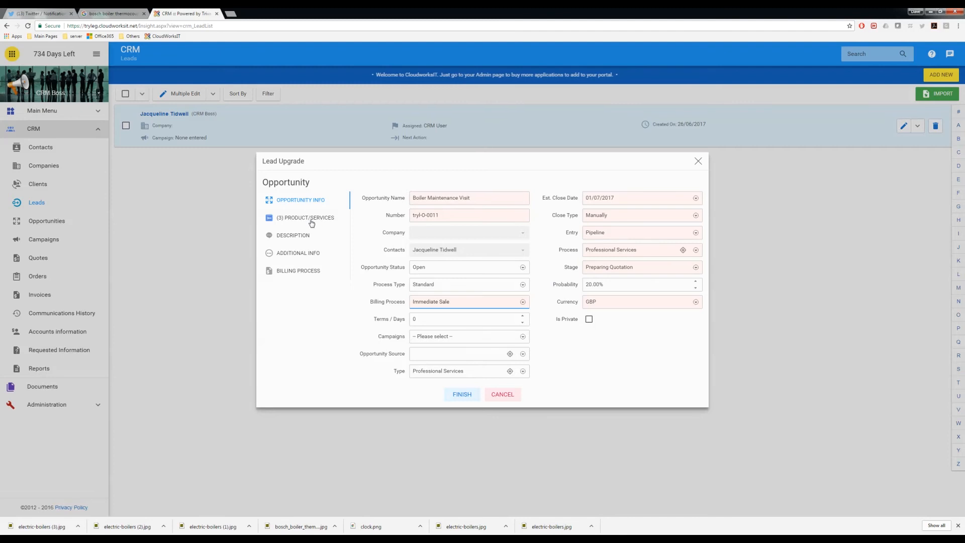
pyautogui.click(301, 237)
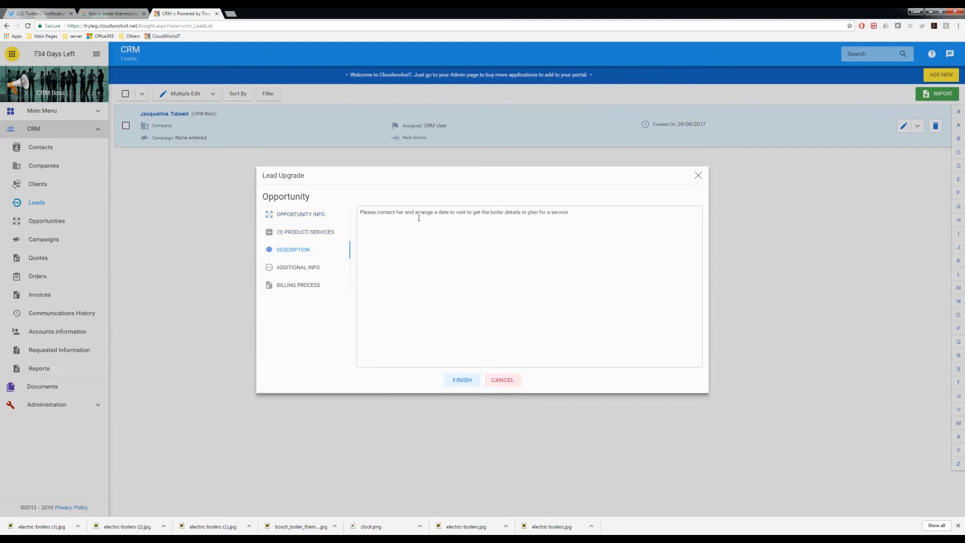
pyautogui.click(509, 221)
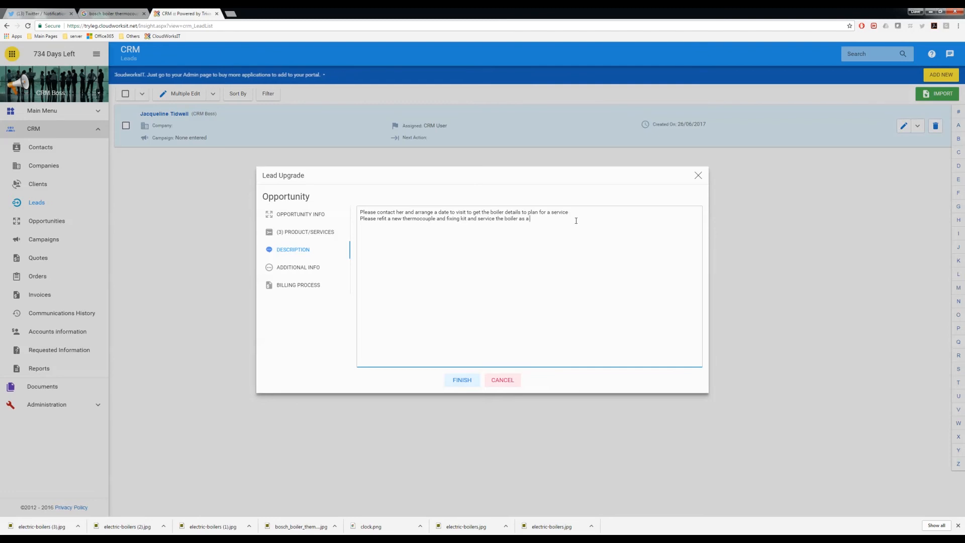
pyautogui.click(314, 269)
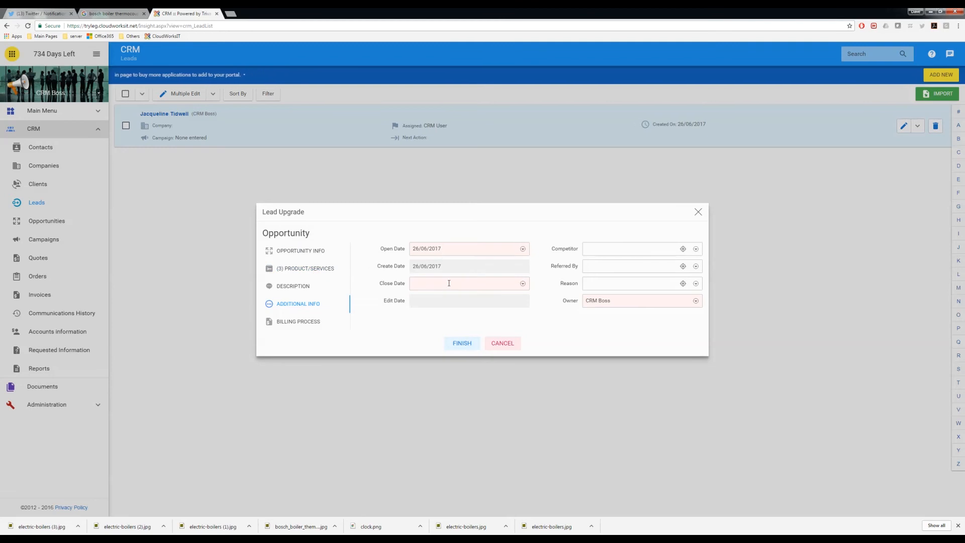
# Step: Set the close date to 1 July 2017 and view the On Sale 100.00% billing process
pyautogui.click(521, 284)
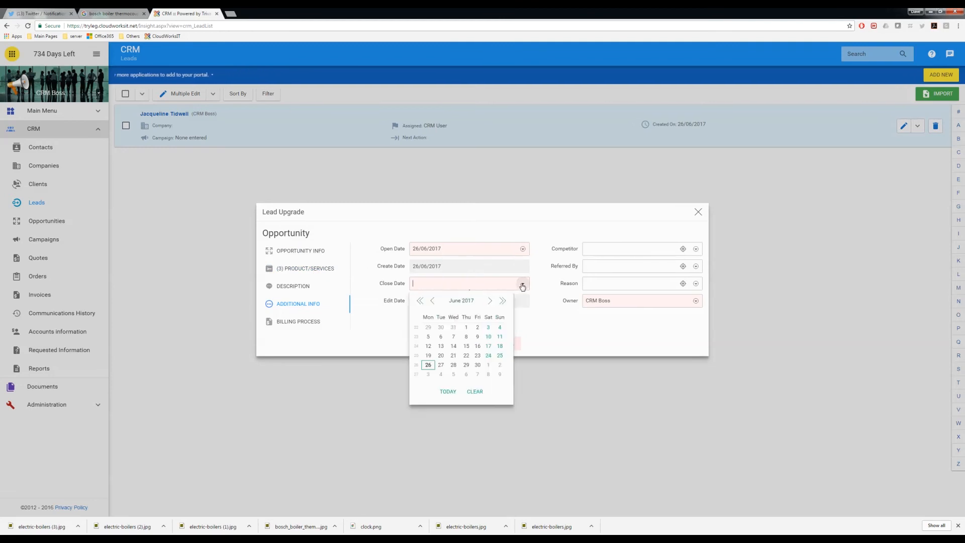
pyautogui.click(488, 365)
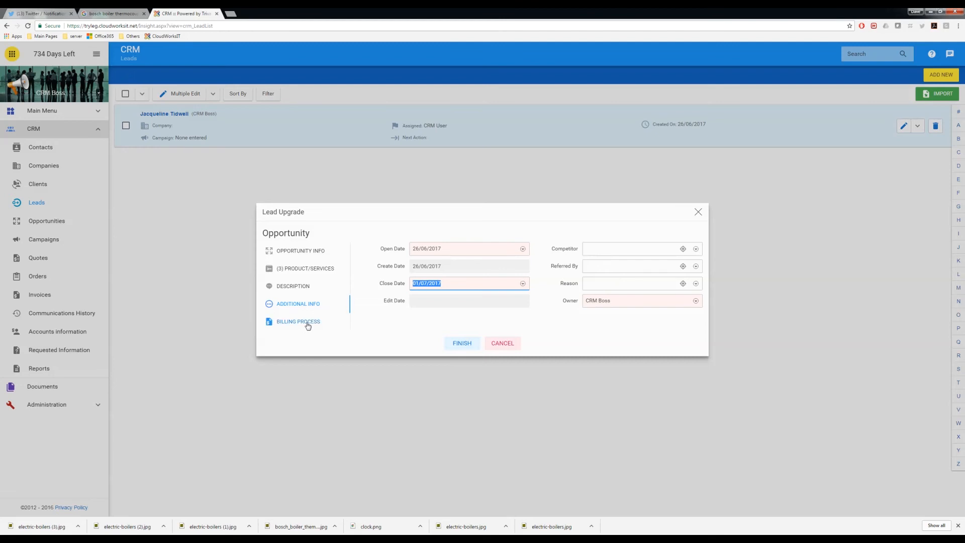
pyautogui.click(298, 252)
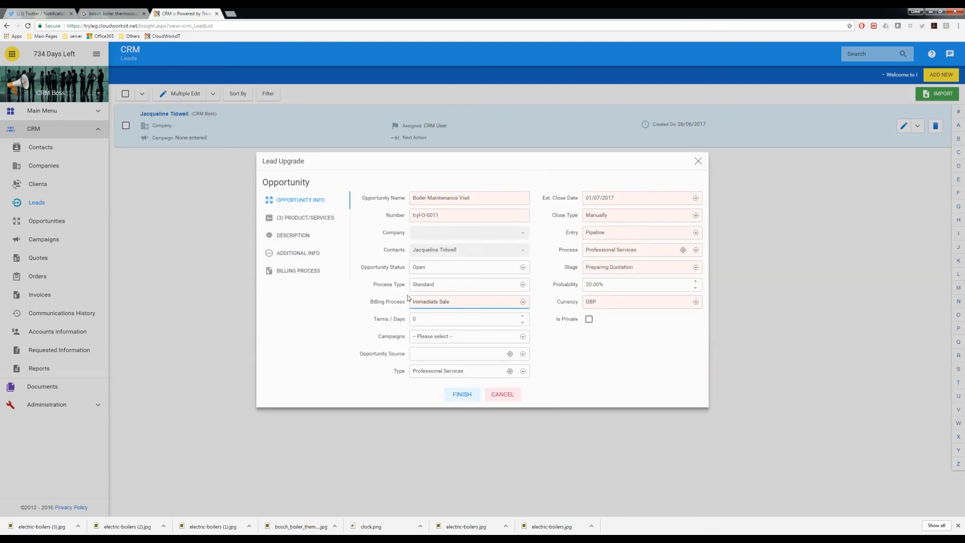
pyautogui.click(296, 269)
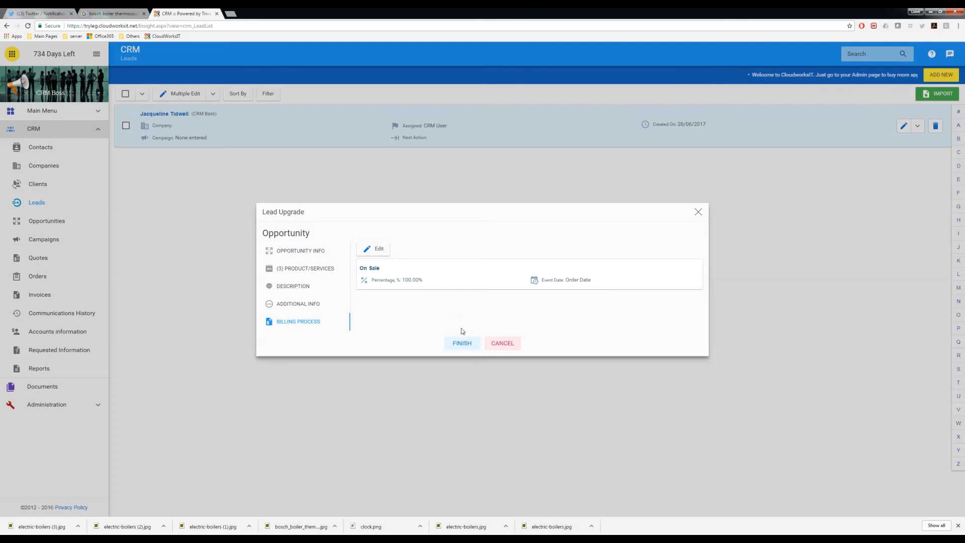
# Step: Finish the upgrade and review Boiler Maintenance Visit (£273.91, Preparing Quotation, 20%) and its row actions in Opportunities
pyautogui.click(461, 343)
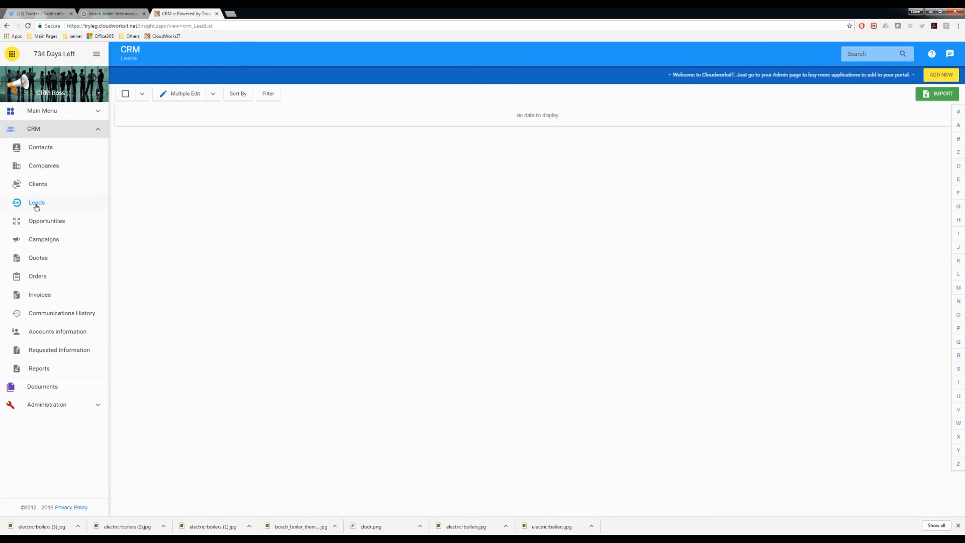
pyautogui.click(47, 223)
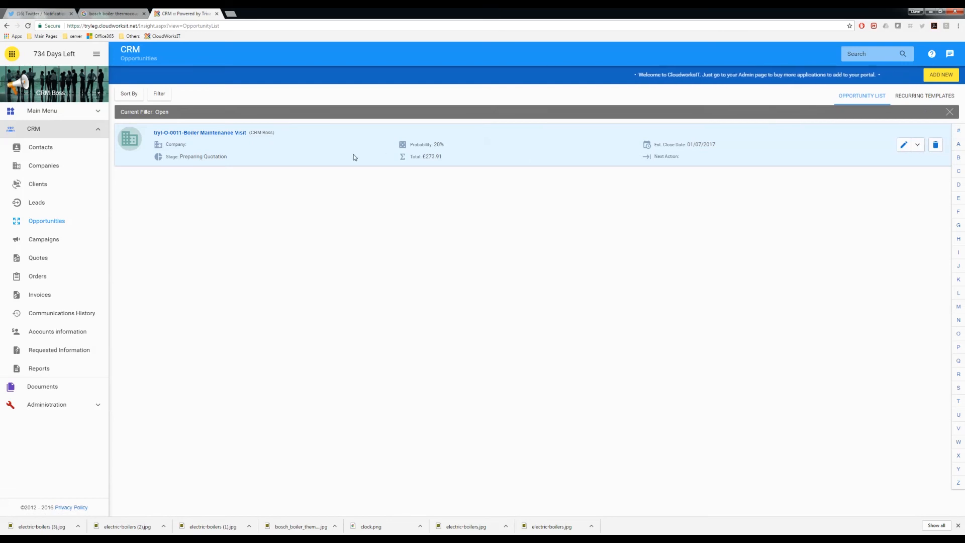
pyautogui.click(917, 145)
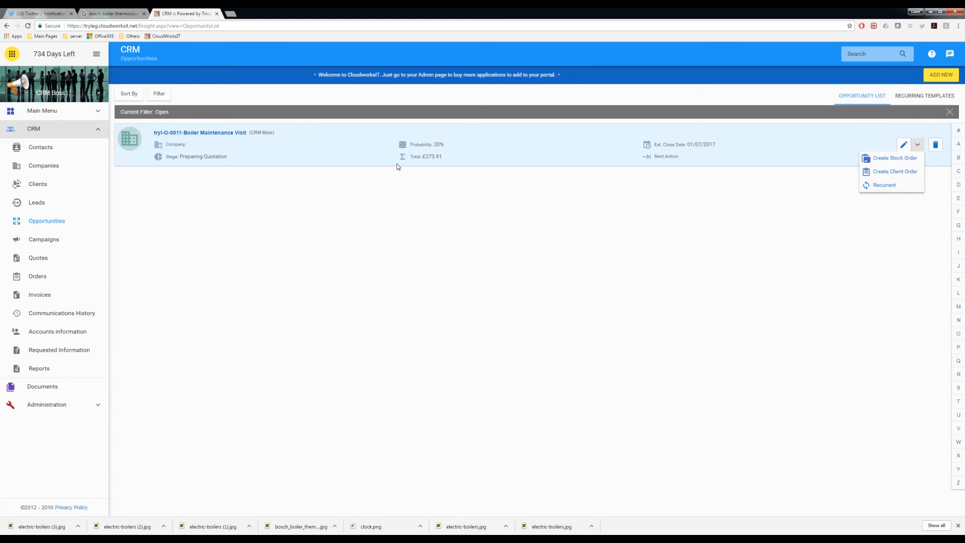
pyautogui.click(455, 191)
pyautogui.click(917, 145)
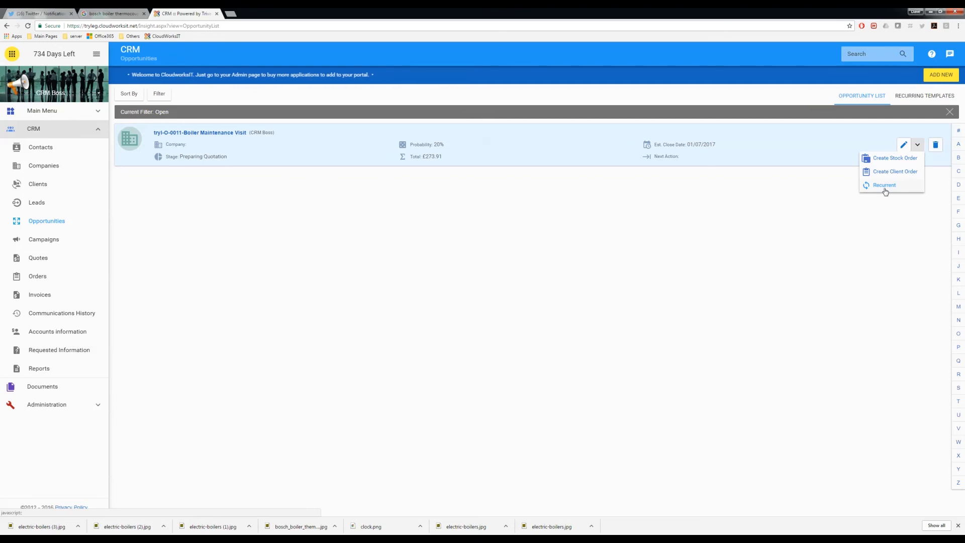
pyautogui.click(792, 207)
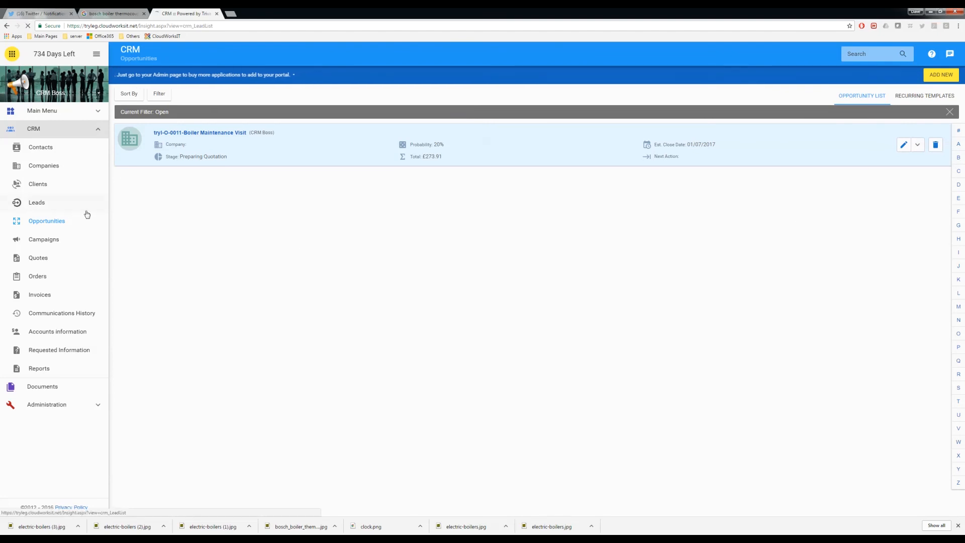
# Step: Revisit Leads and Opportunities, check the opportunity's row actions, then switch to the CRM dashboard
pyautogui.click(65, 203)
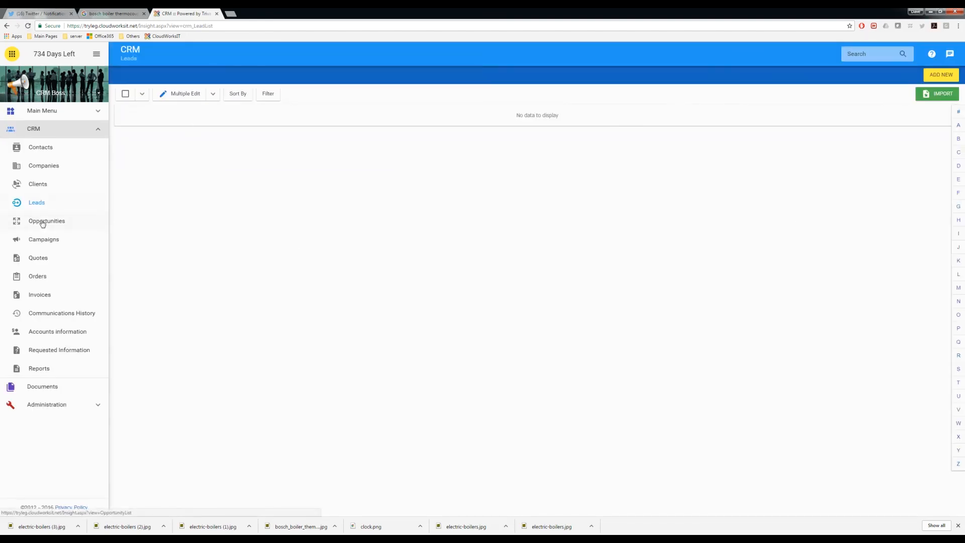
pyautogui.click(42, 222)
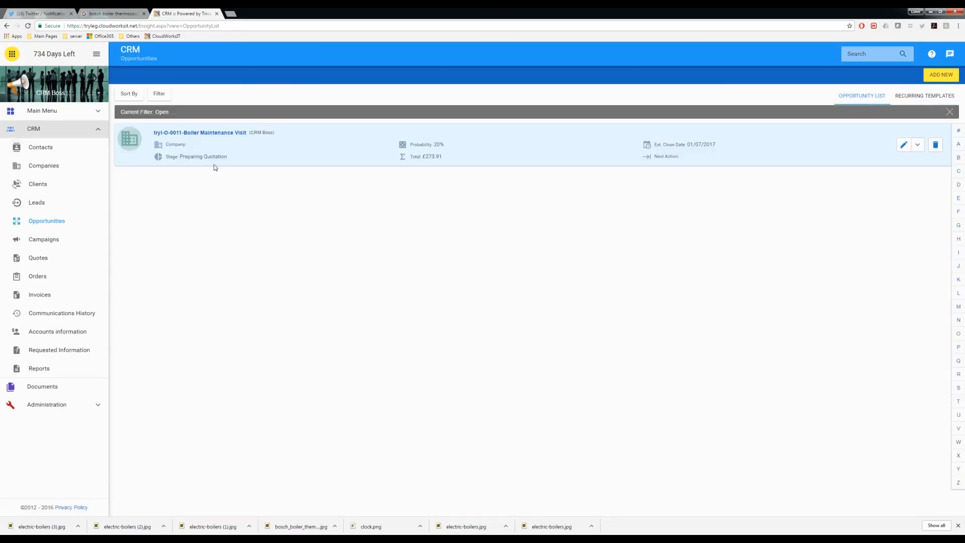
pyautogui.click(917, 145)
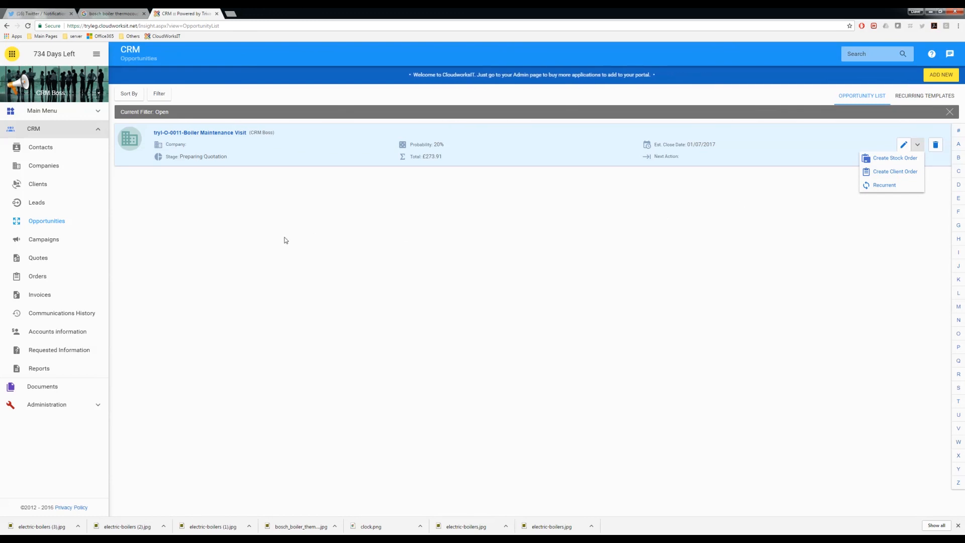
pyautogui.click(690, 222)
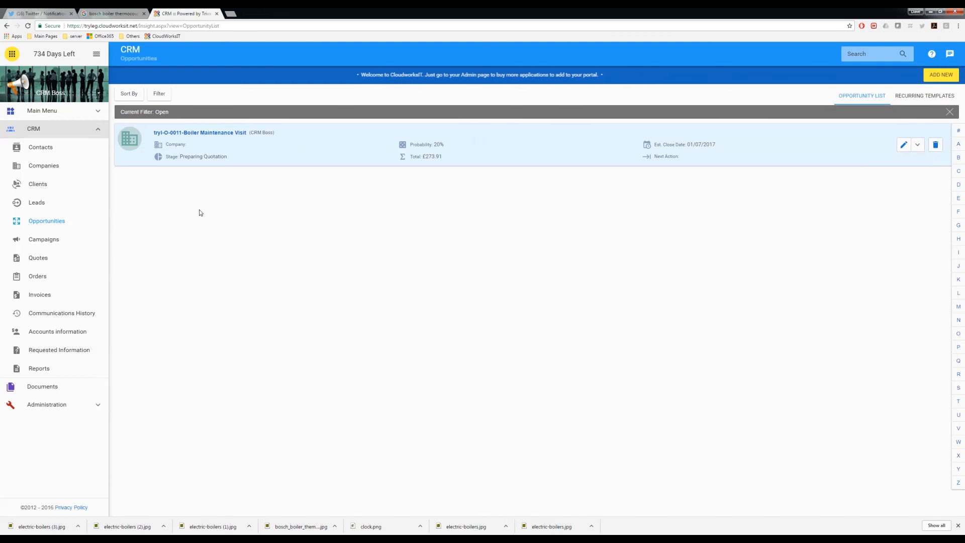
pyautogui.click(41, 130)
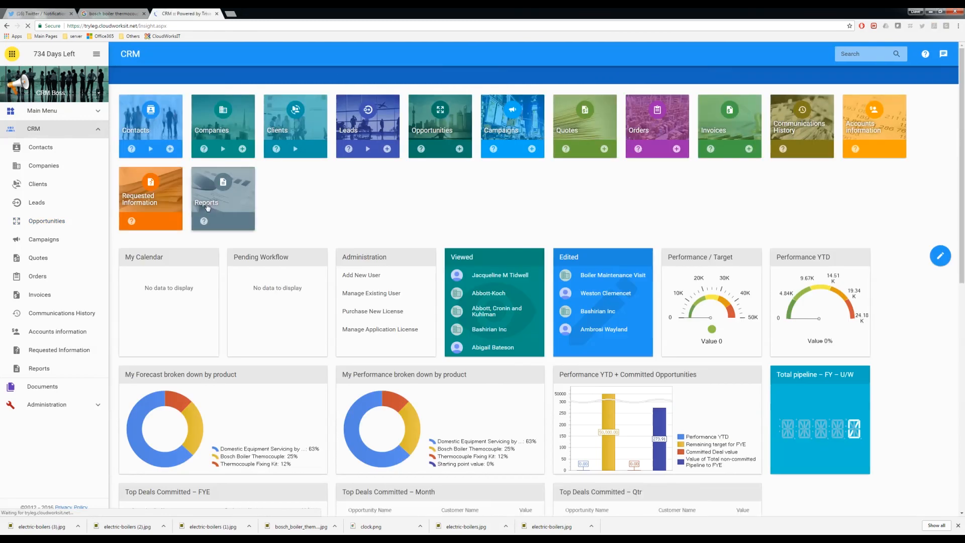
pyautogui.scroll(-2, 458, 225)
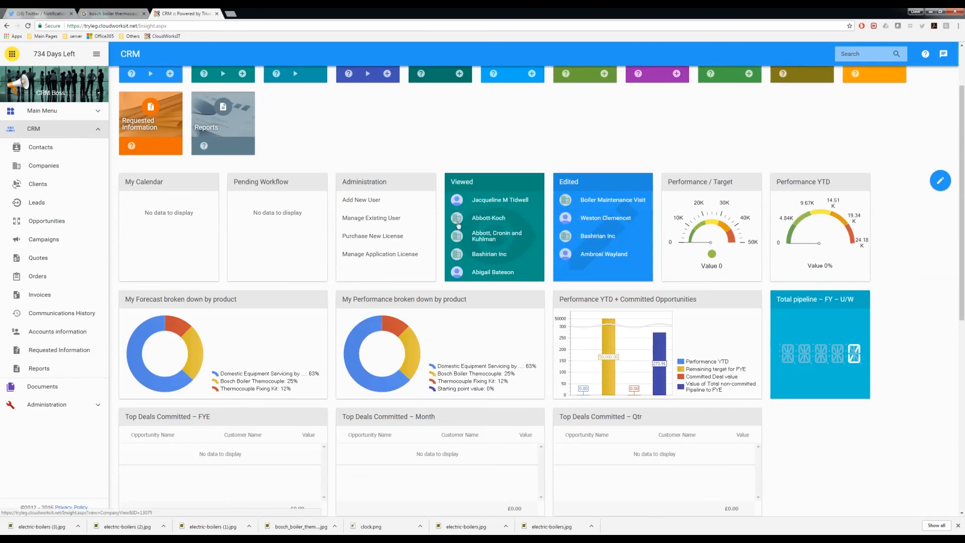
pyautogui.scroll(-3, 458, 225)
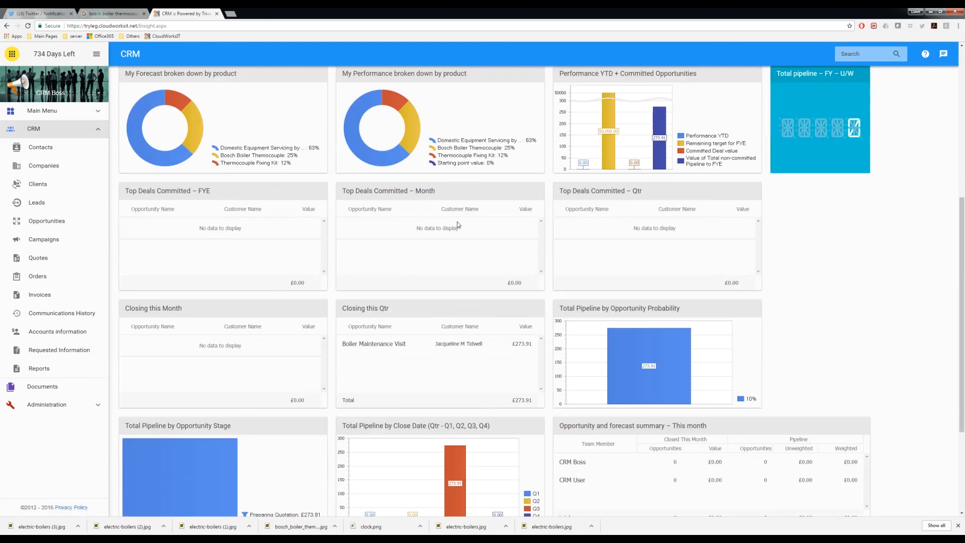
pyautogui.scroll(1, 458, 225)
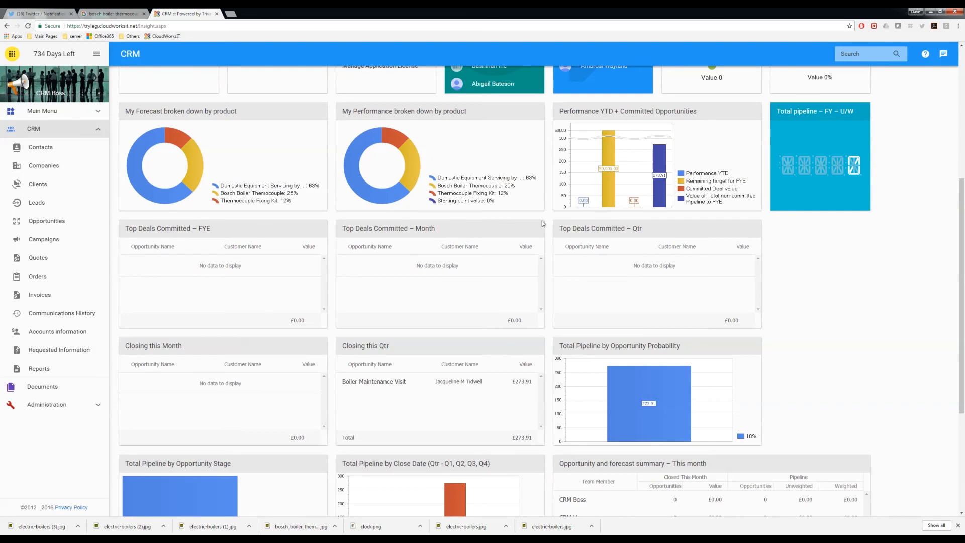
pyautogui.moveTo(658, 195)
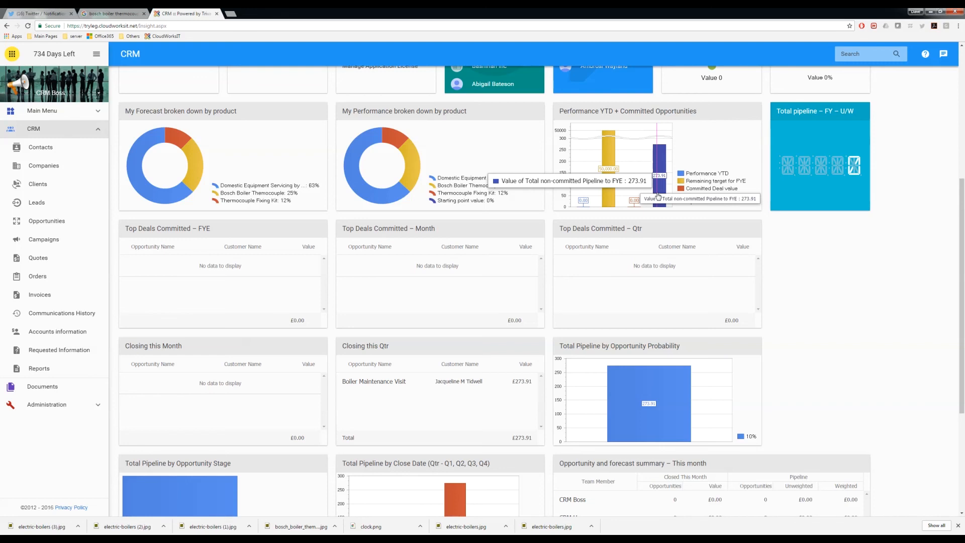
pyautogui.moveTo(635, 186)
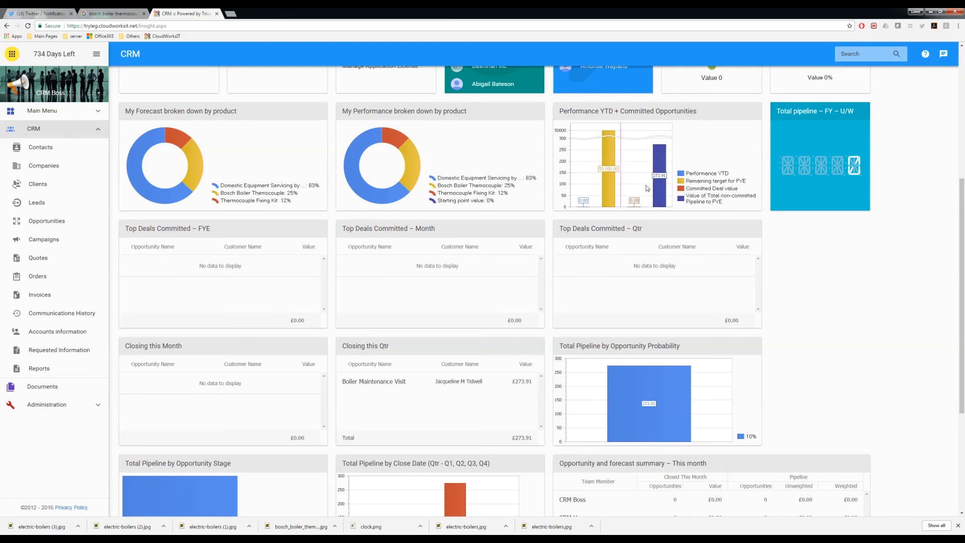
pyautogui.moveTo(630, 427)
pyautogui.scroll(1, 631, 418)
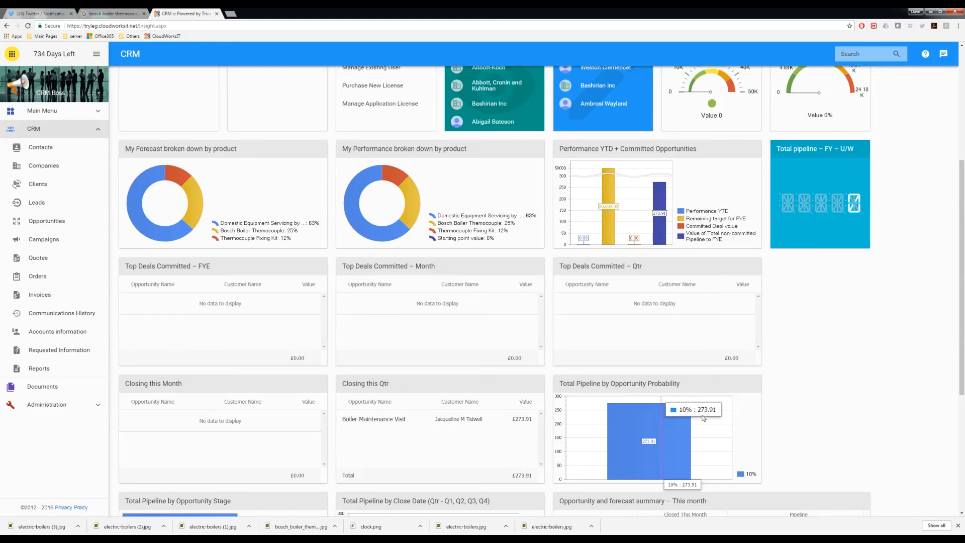
pyautogui.scroll(-5, 788, 390)
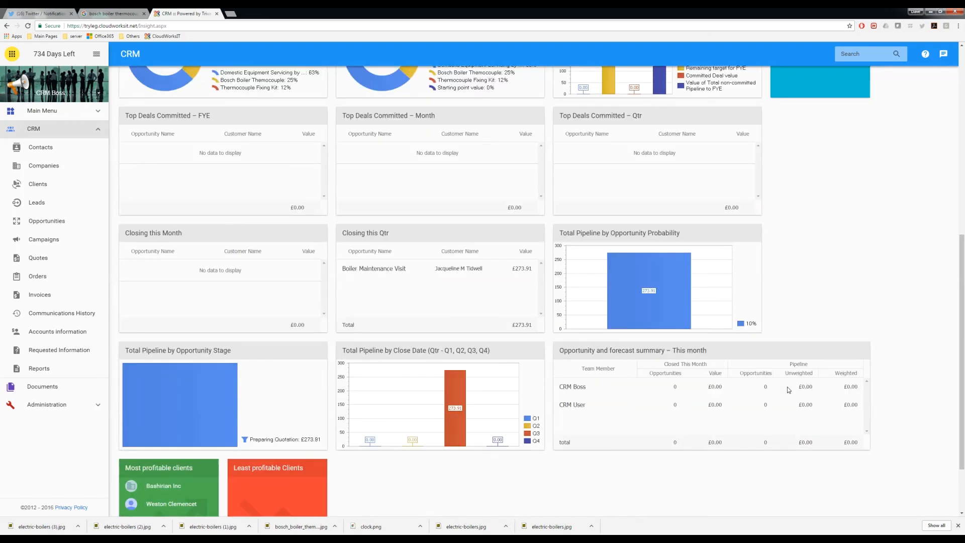
pyautogui.moveTo(455, 327)
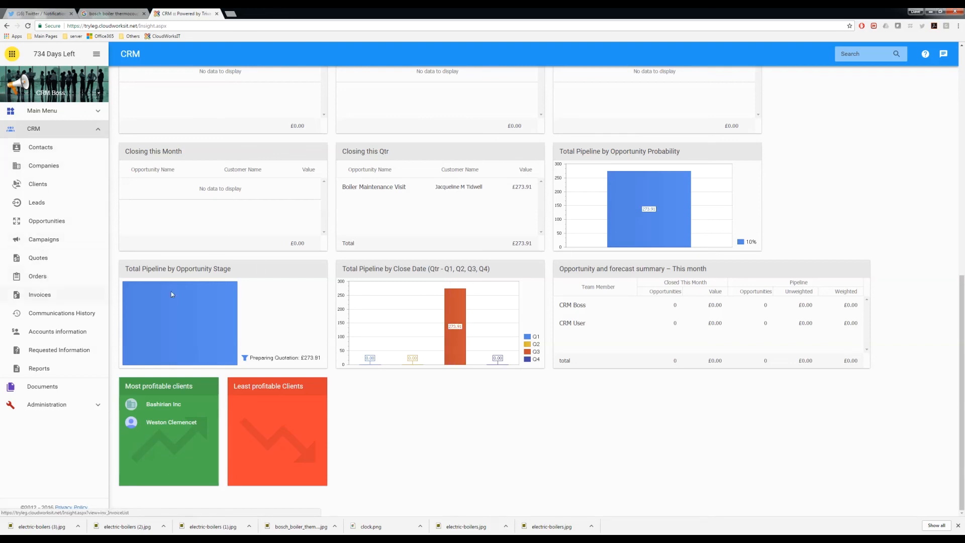
pyautogui.scroll(2, 535, 400)
pyautogui.scroll(7, 478, 325)
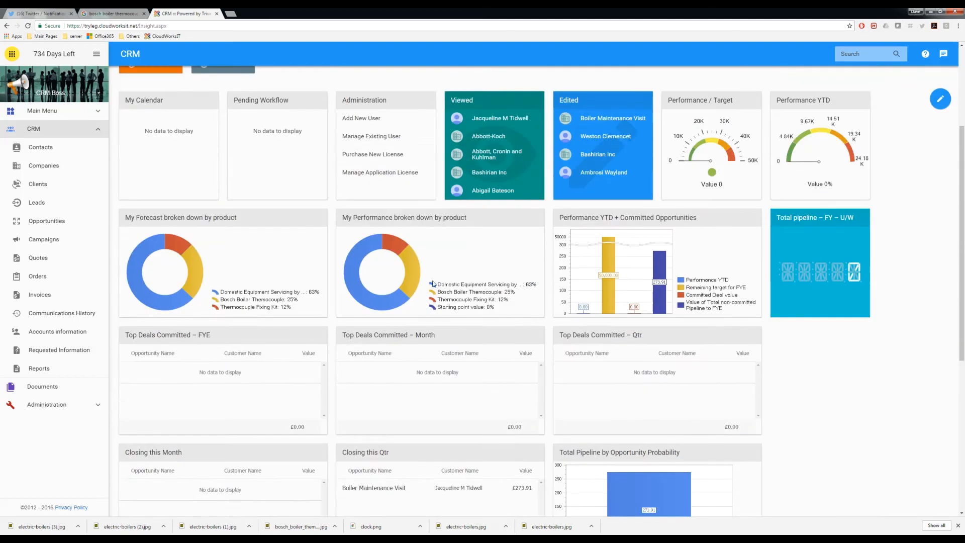